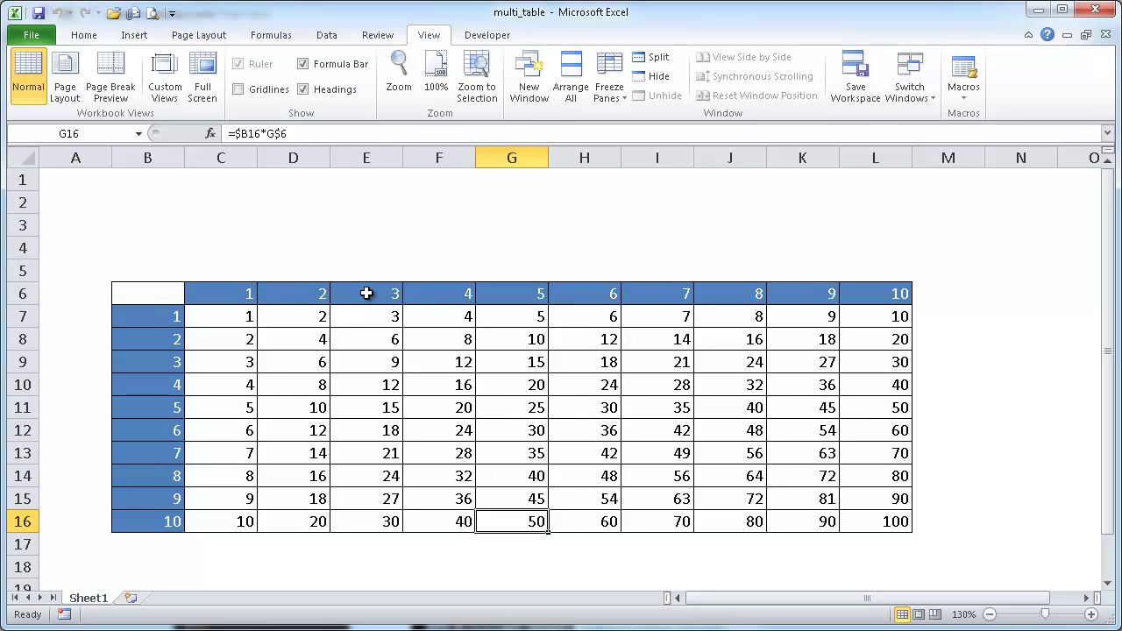
Step: Inspect the header cells and mixed-reference formulas of the existing multiplication table
left_click(308, 293)
left_click(155, 342)
left_click(296, 333)
left_click(521, 296)
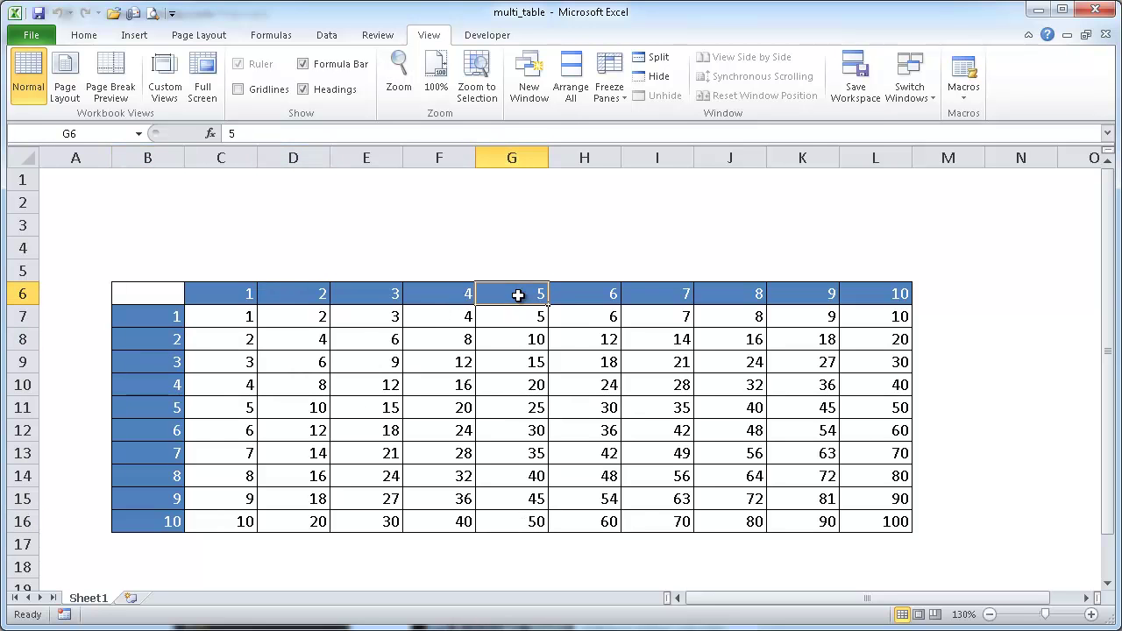
left_click(178, 455)
left_click(515, 452)
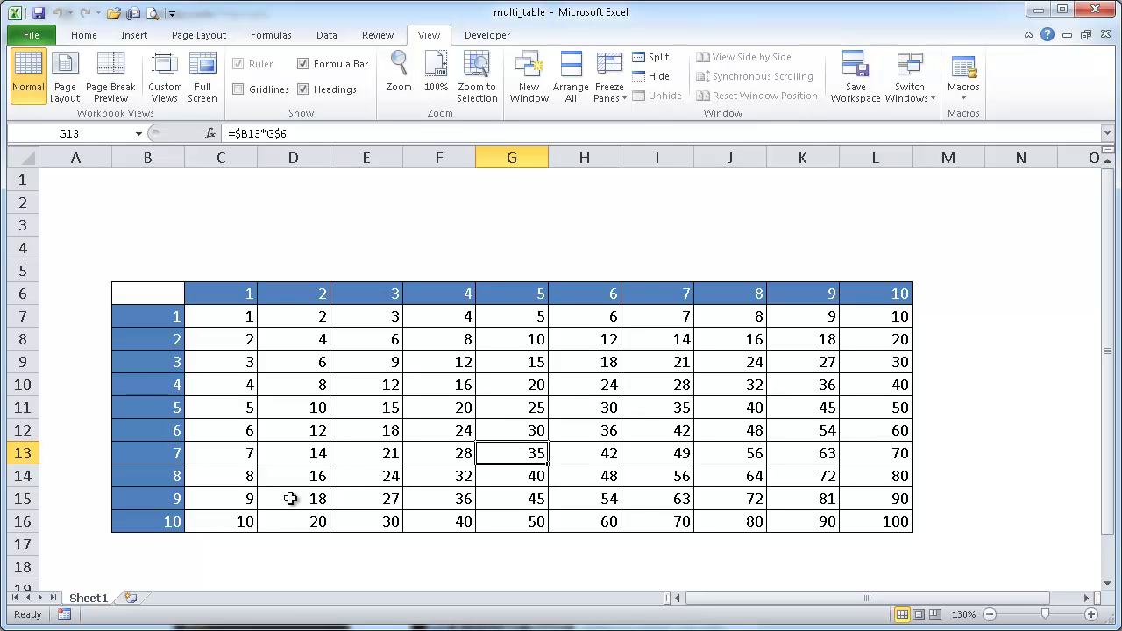
Step: Add a new blank worksheet and number rows 1 to 10 down A2:A11
left_click(131, 600)
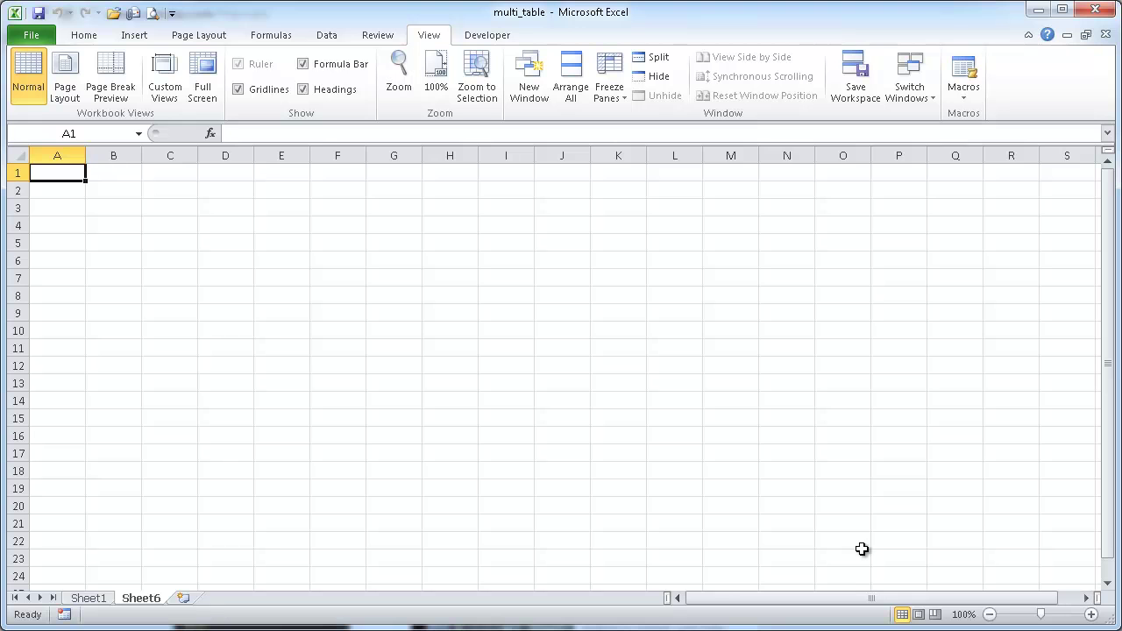
scroll(862, 549, "up", 2, "ctrl")
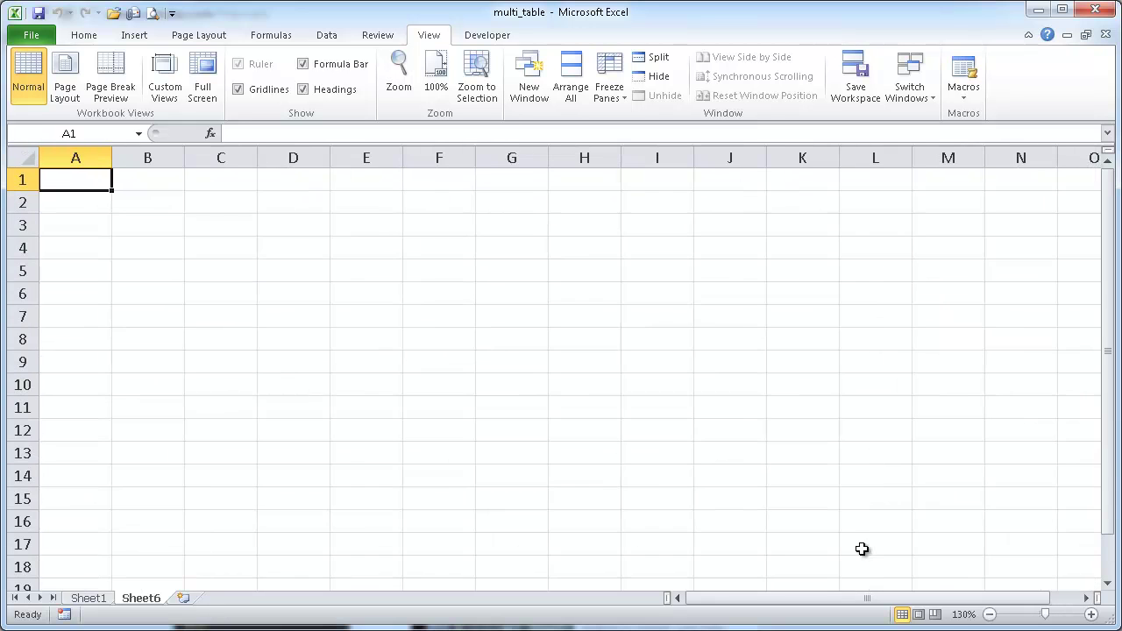
left_click(83, 225)
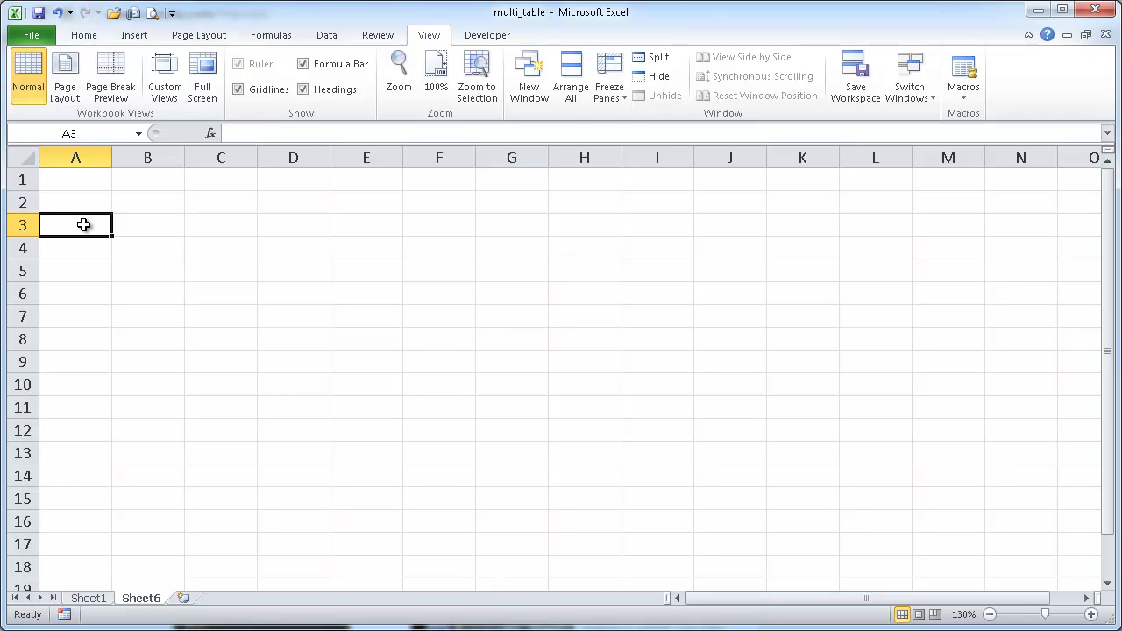
type("1")
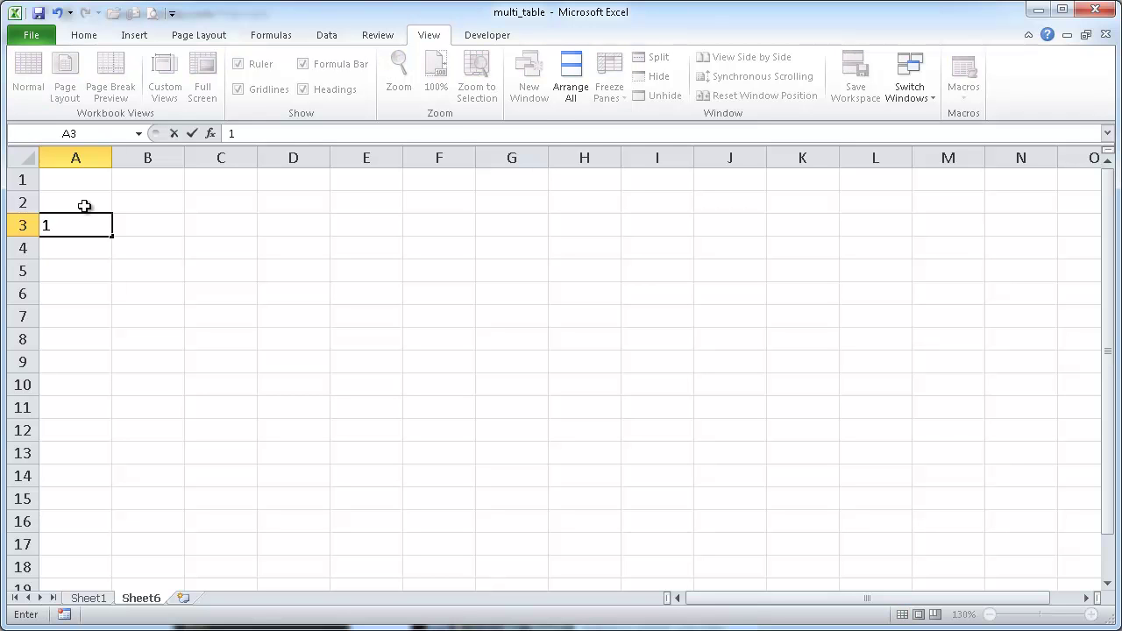
key("BackSpace")
left_click(83, 204)
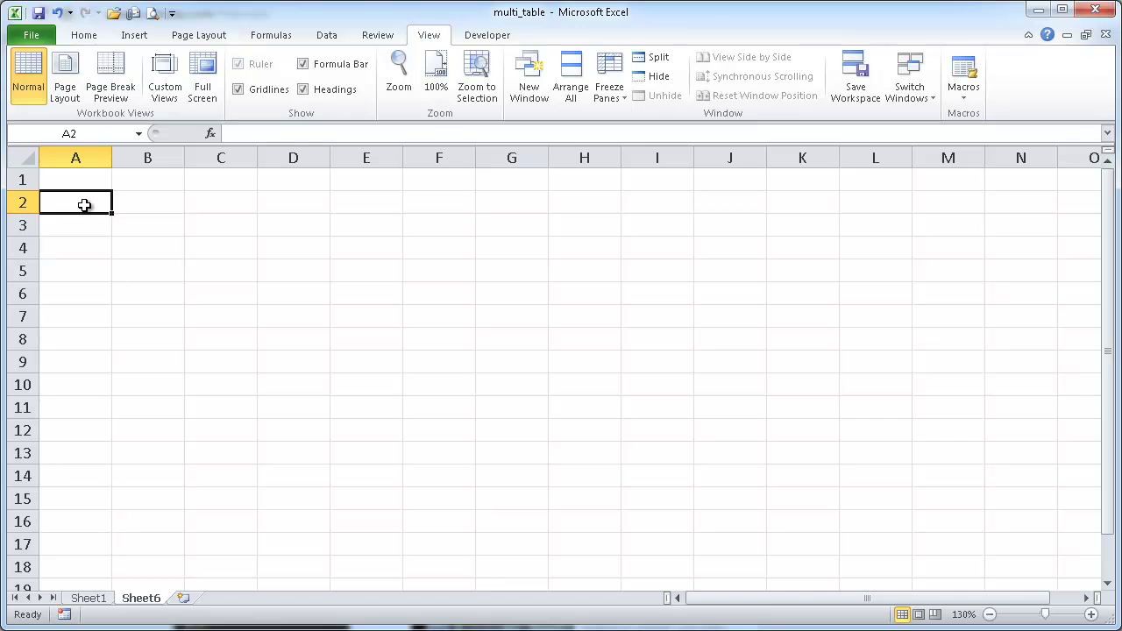
type("1")
left_click(84, 205)
left_click_drag(115, 216, 99, 421)
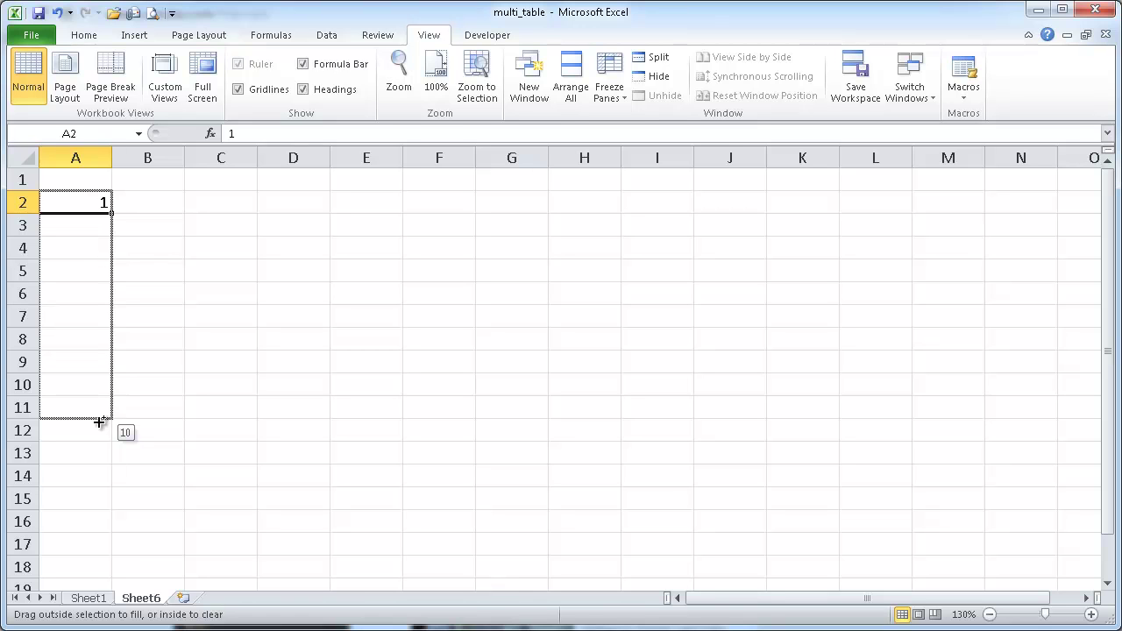
left_click_drag(99, 422, 94, 419)
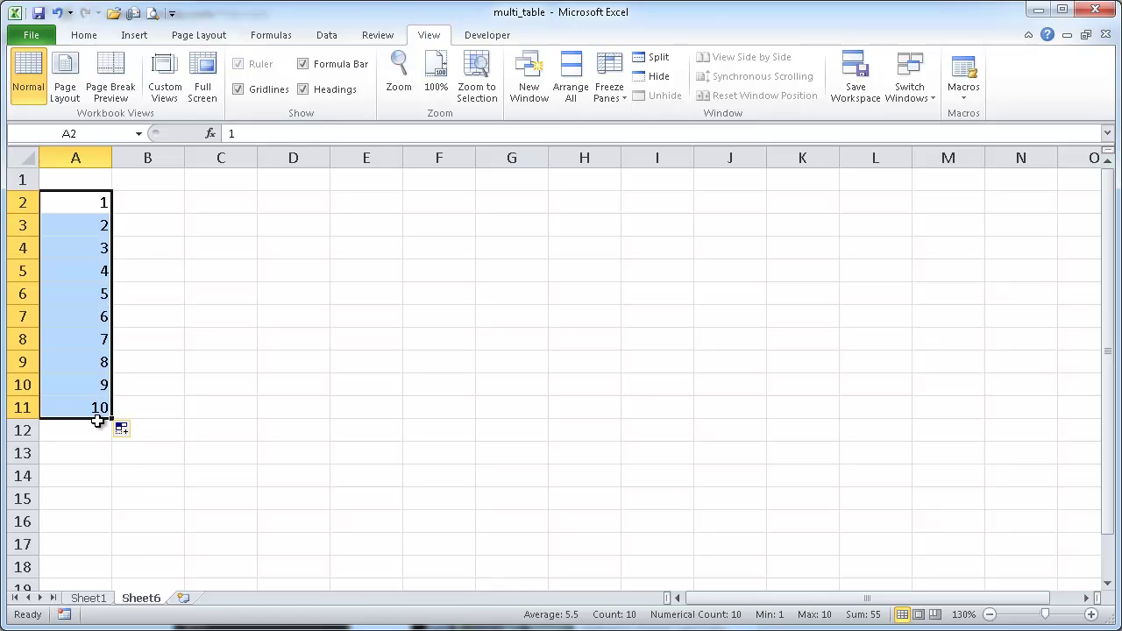
Step: Fill the column numbers 1 to 10 across B1:K1
left_click(152, 178)
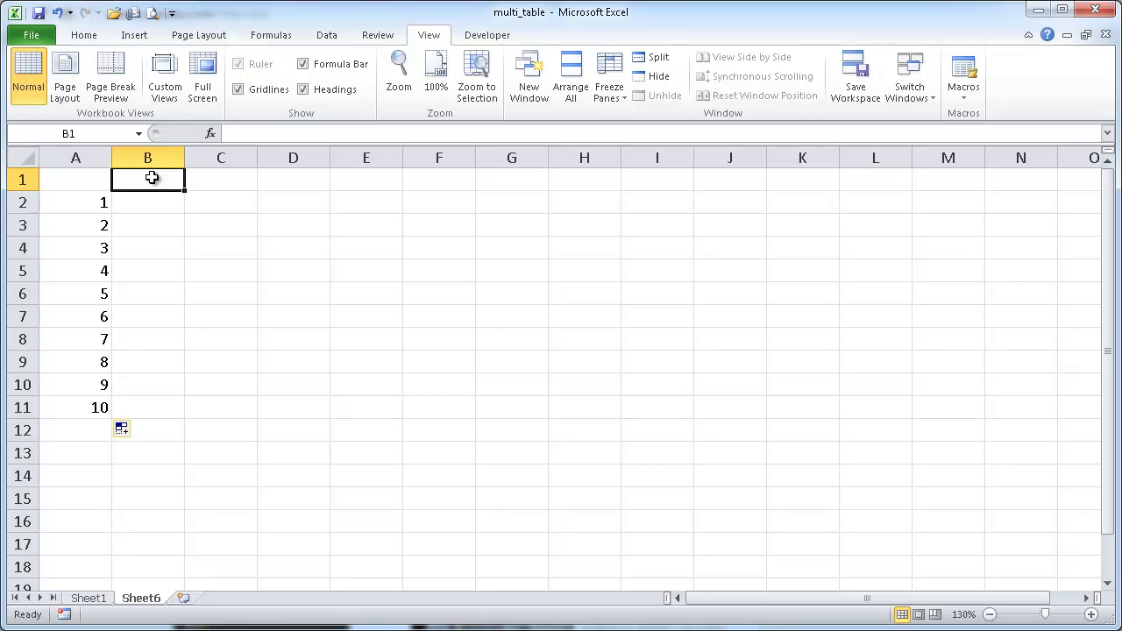
type("1")
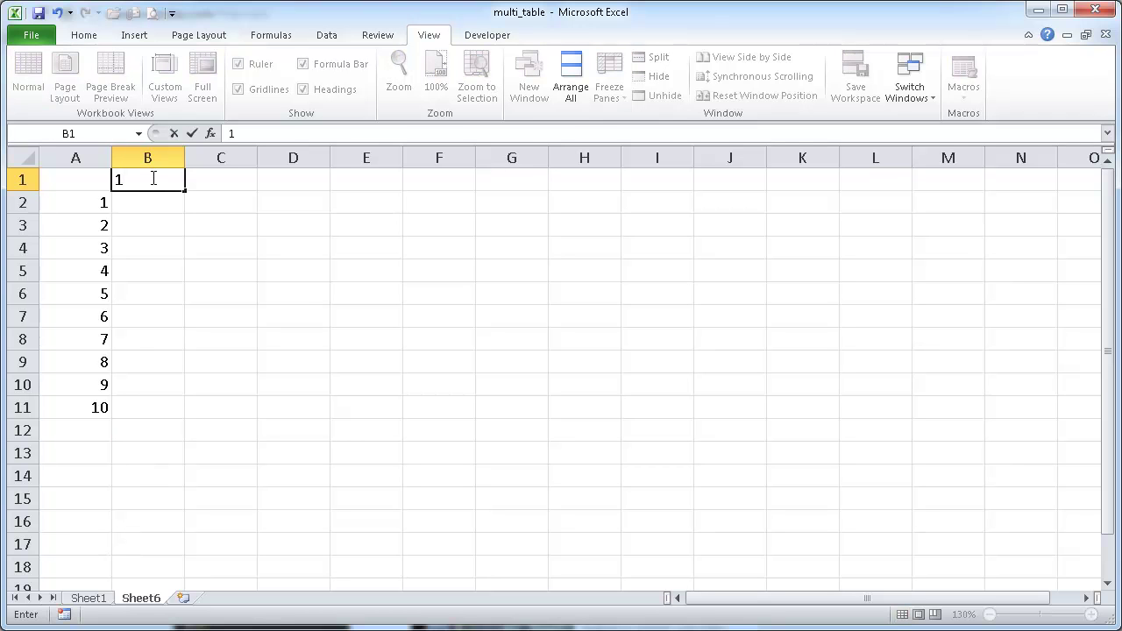
key("ctrl+Return")
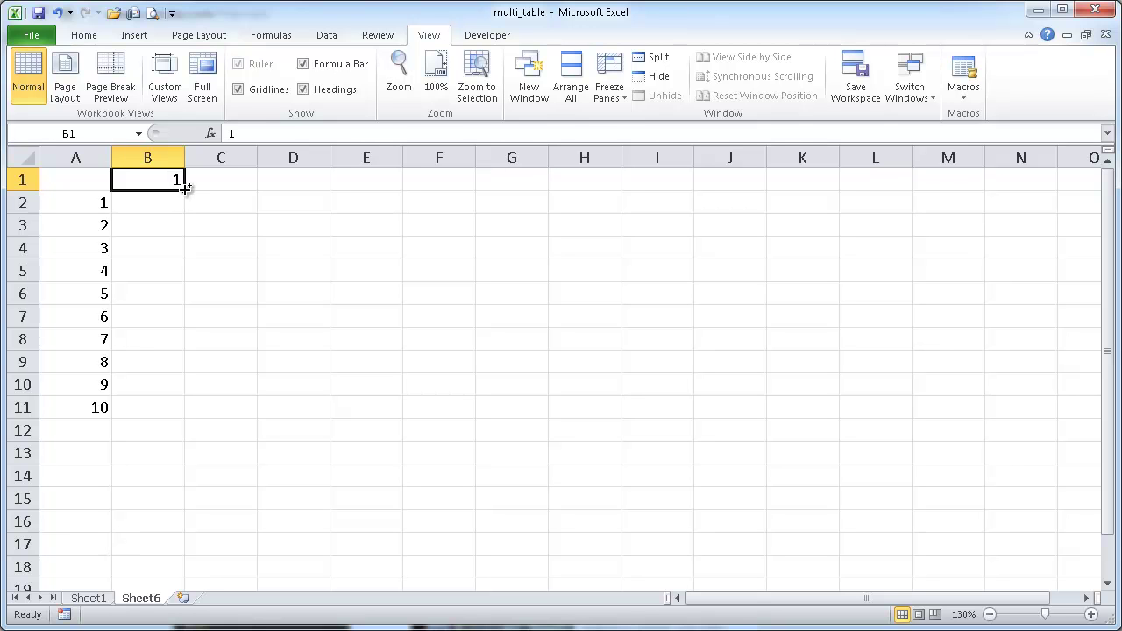
left_click_drag(185, 186, 808, 184)
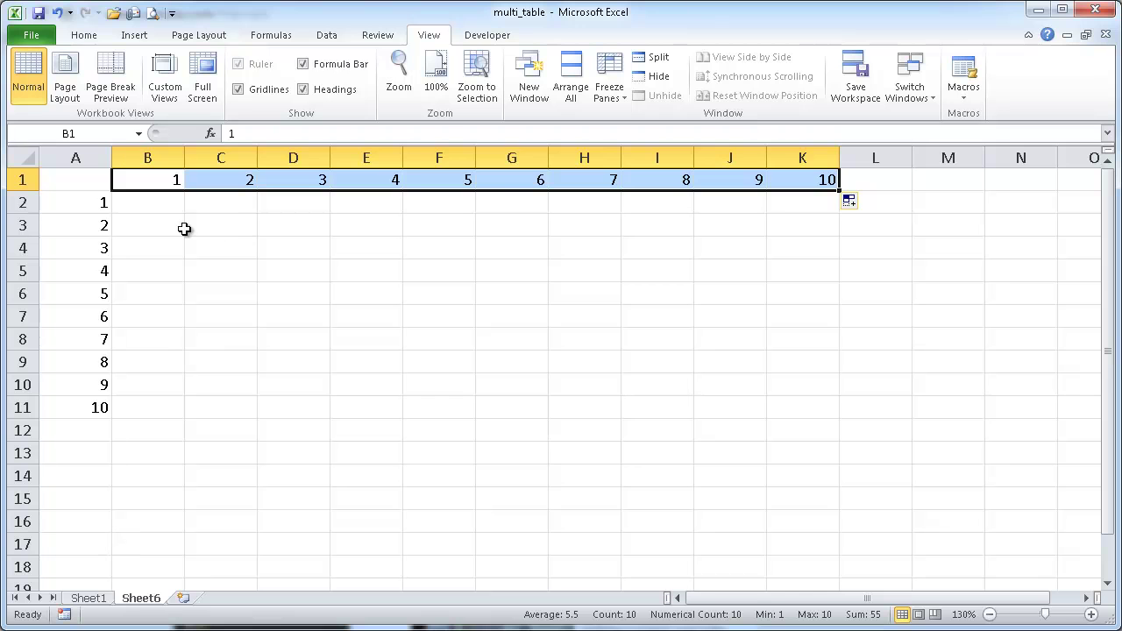
left_click_drag(151, 201, 828, 405)
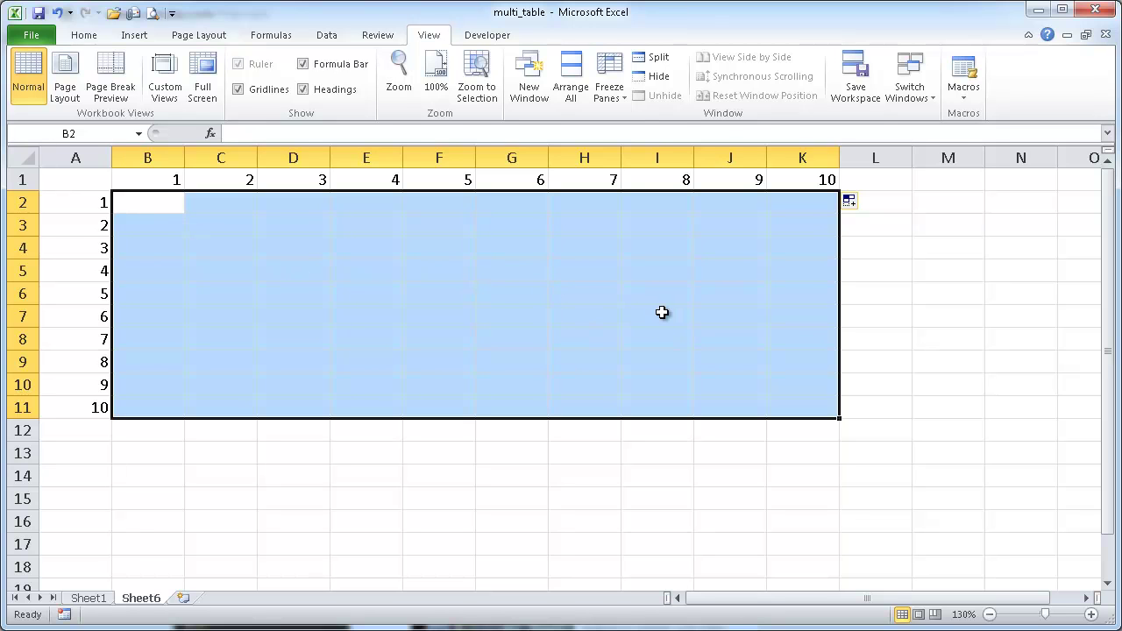
left_click(132, 205)
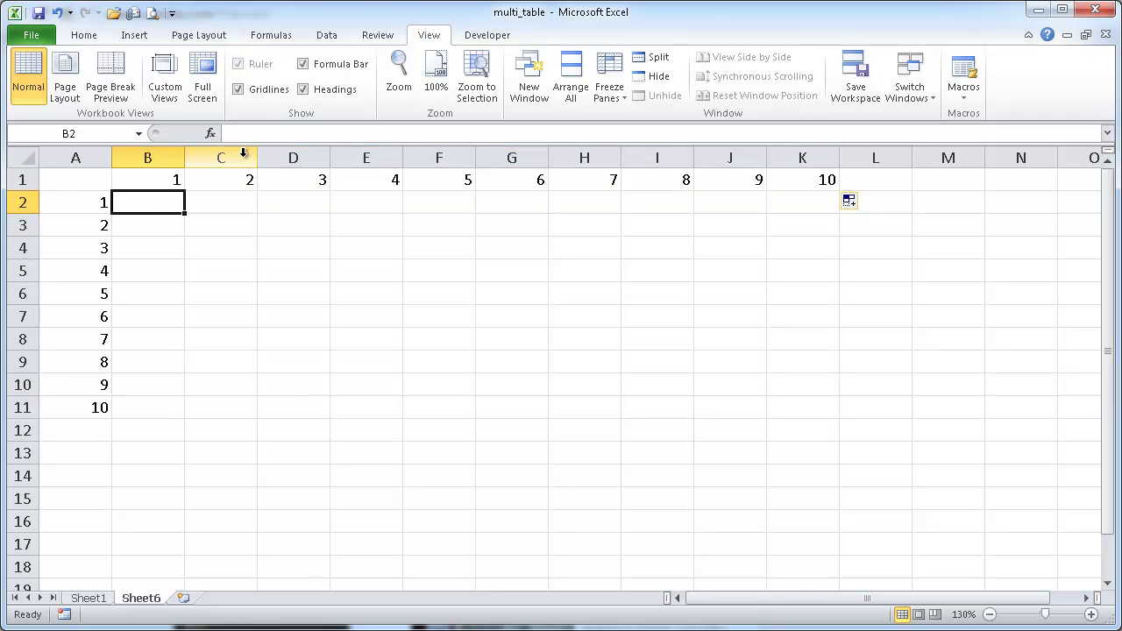
type("=")
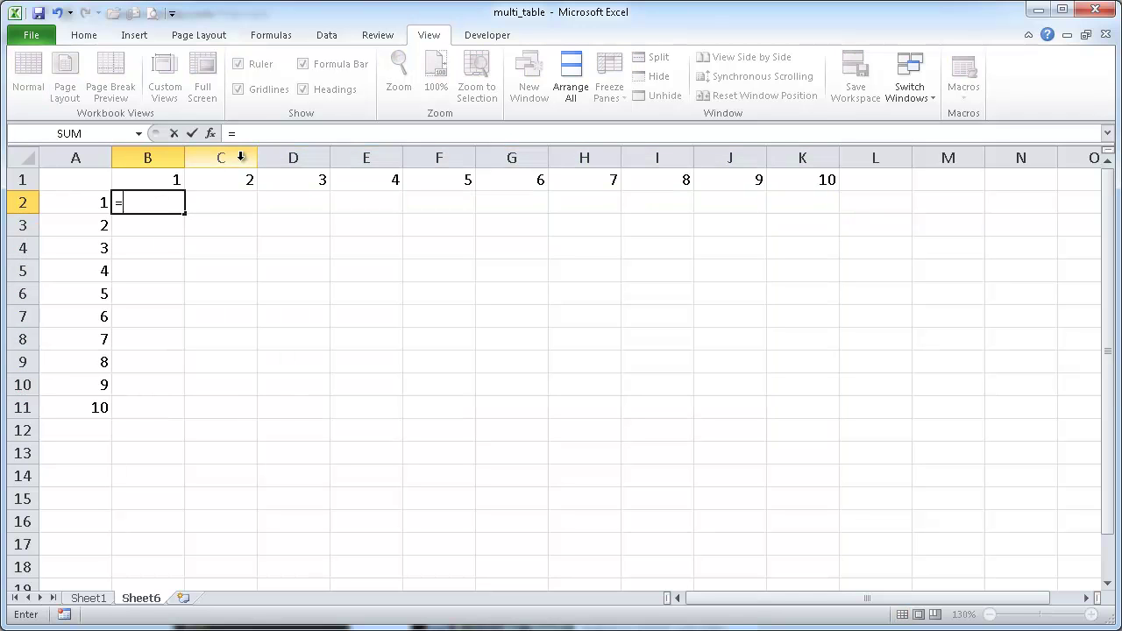
left_click(153, 179)
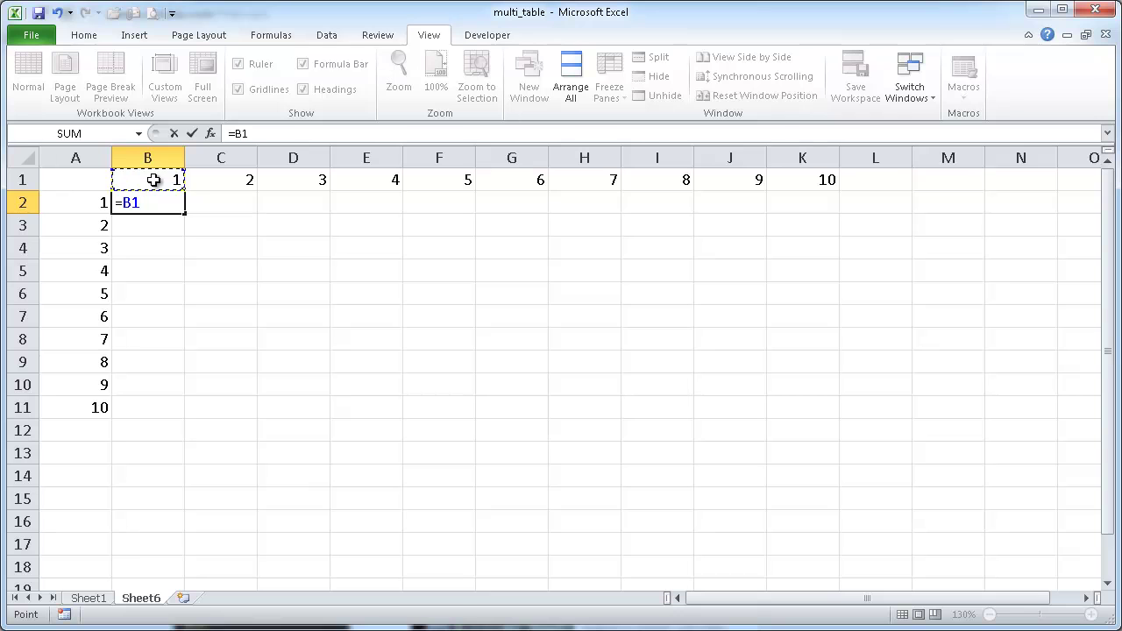
type("*")
left_click(70, 202)
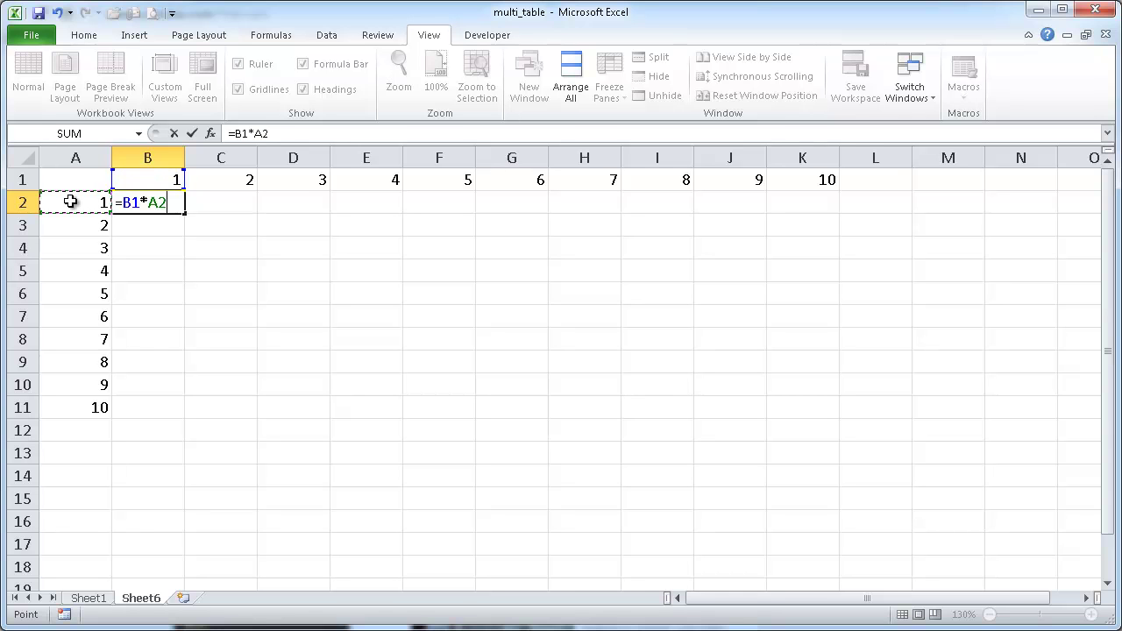
left_click(127, 202)
key("F4")
key("F4")
key("F4")
key("F4")
key("F4")
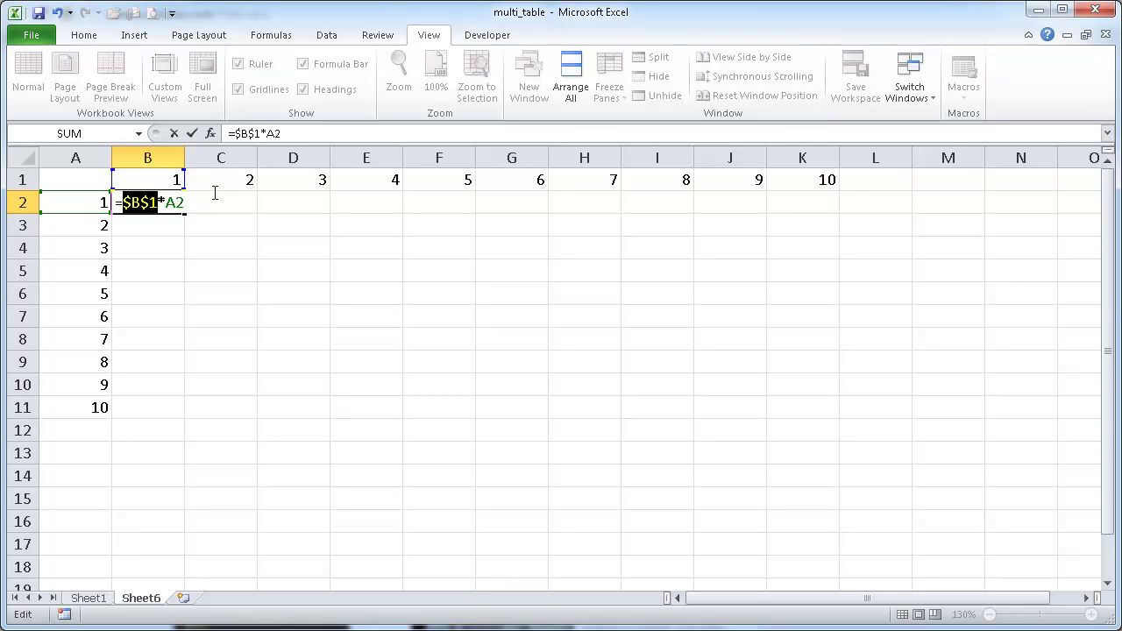
key("Escape")
Step: Enter the formula =B1*A2 in cell B2
left_click(250, 133)
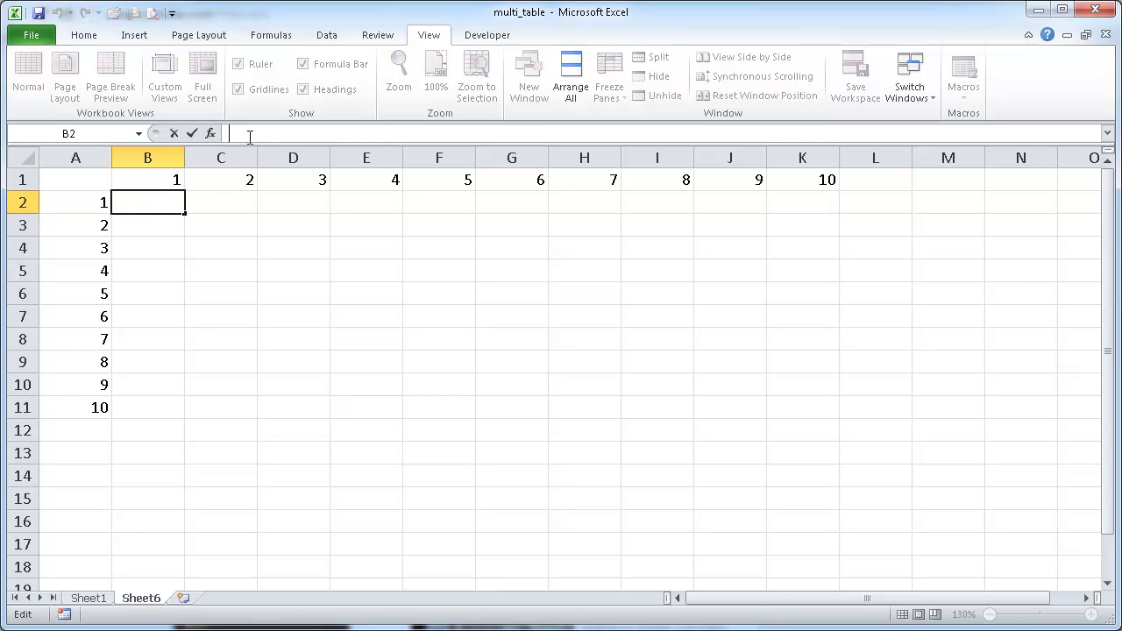
type("=")
left_click(173, 178)
type("*")
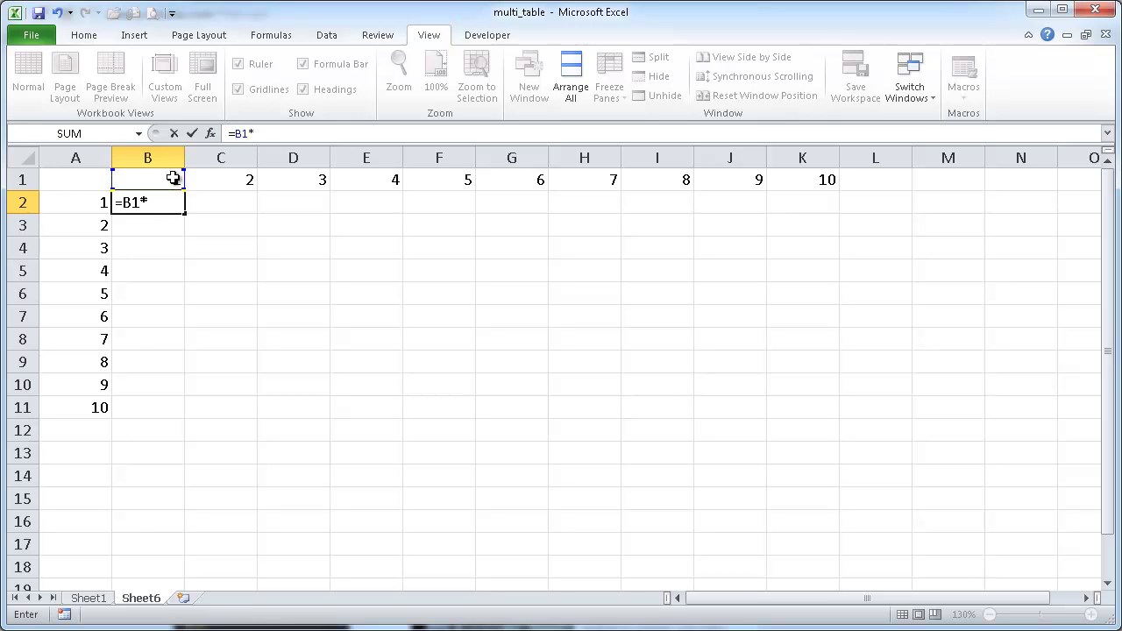
left_click(85, 206)
key("Return")
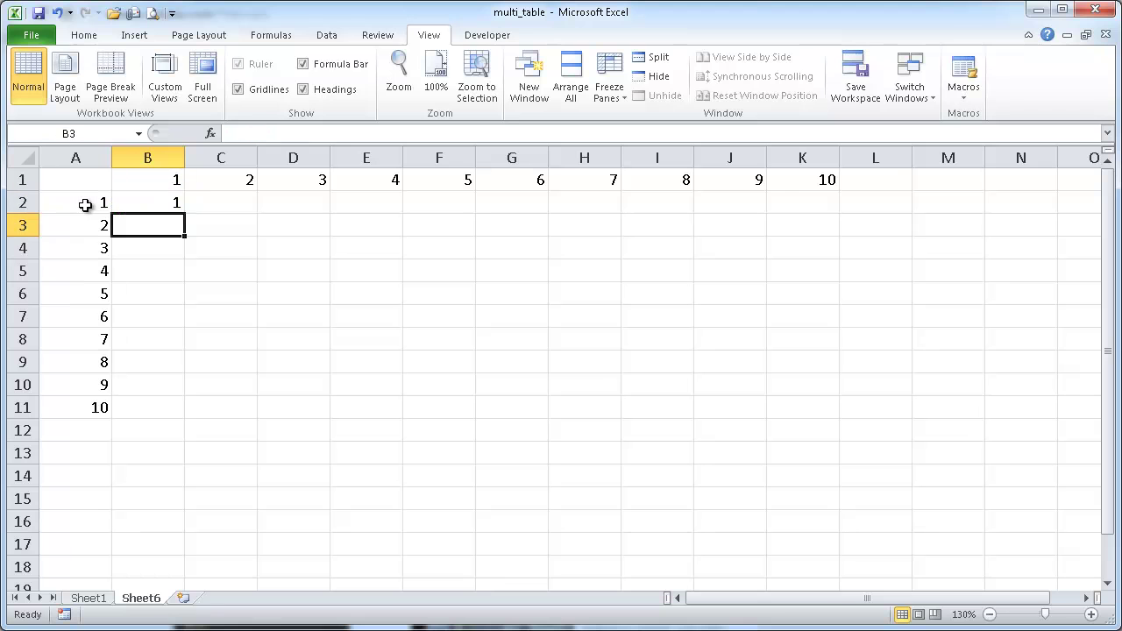
Step: Copy B2 down to B3 and compare its shifted formula =B2*A3 with B2's
left_click(163, 206)
left_click_drag(184, 213, 177, 226)
left_click(157, 225)
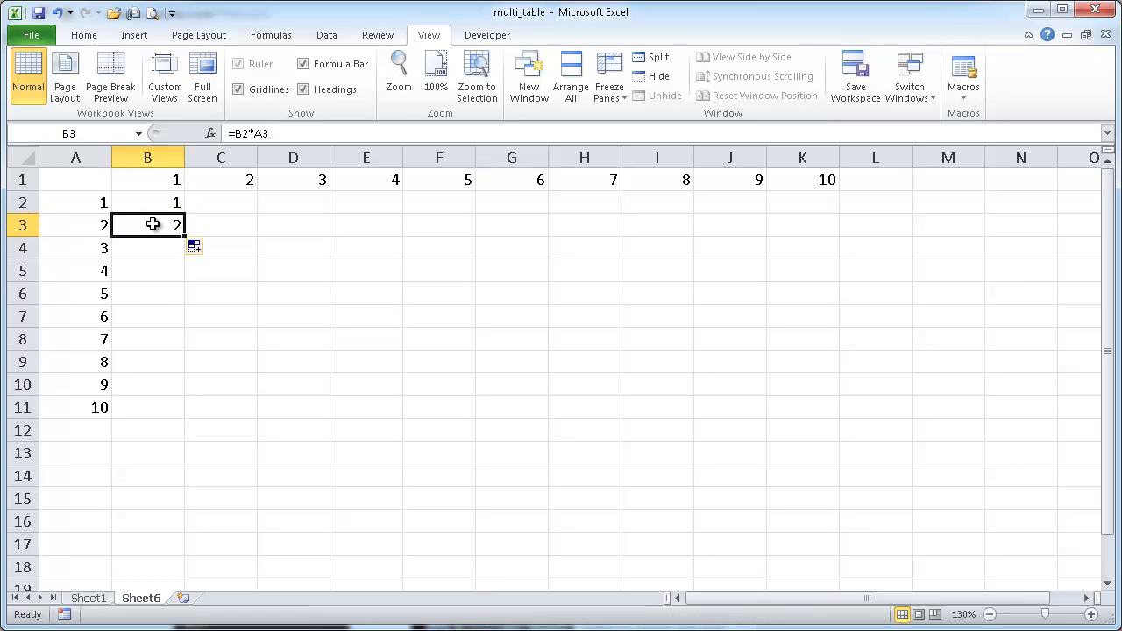
left_click(150, 203)
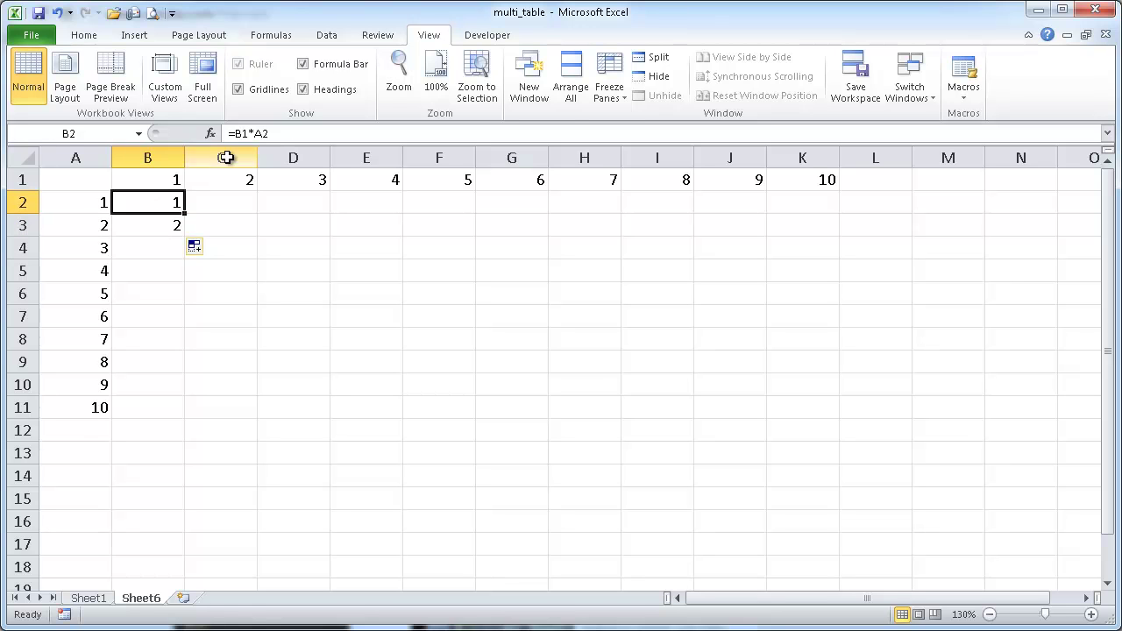
left_click(166, 223)
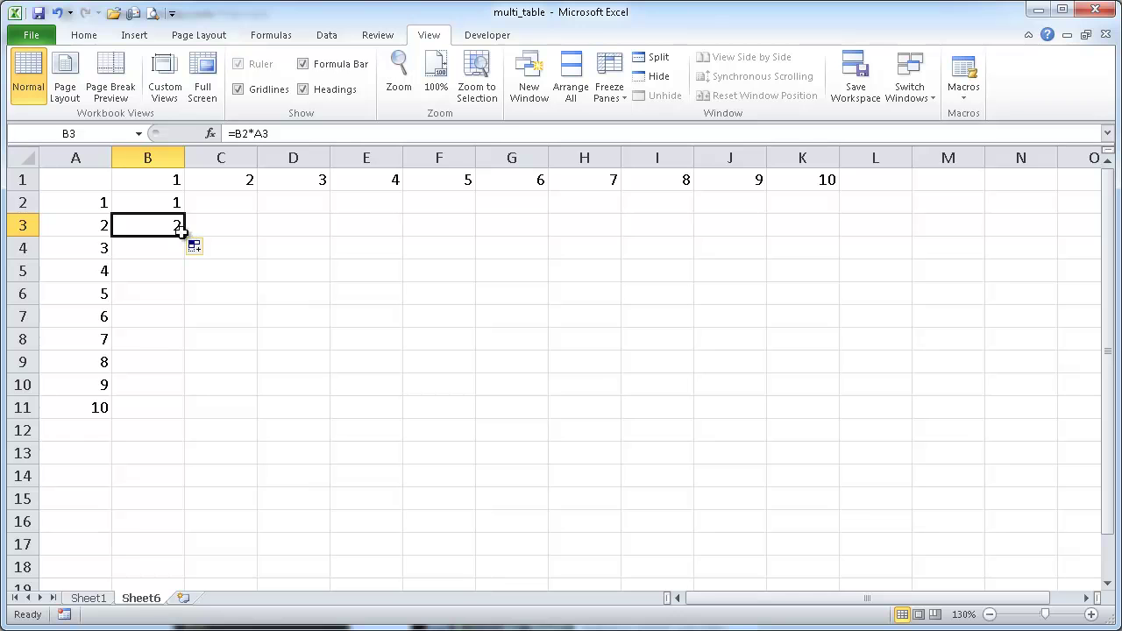
Step: Change B2's formula to the fully absolute =$B$1*$A$2
left_click(154, 200)
left_click(243, 133)
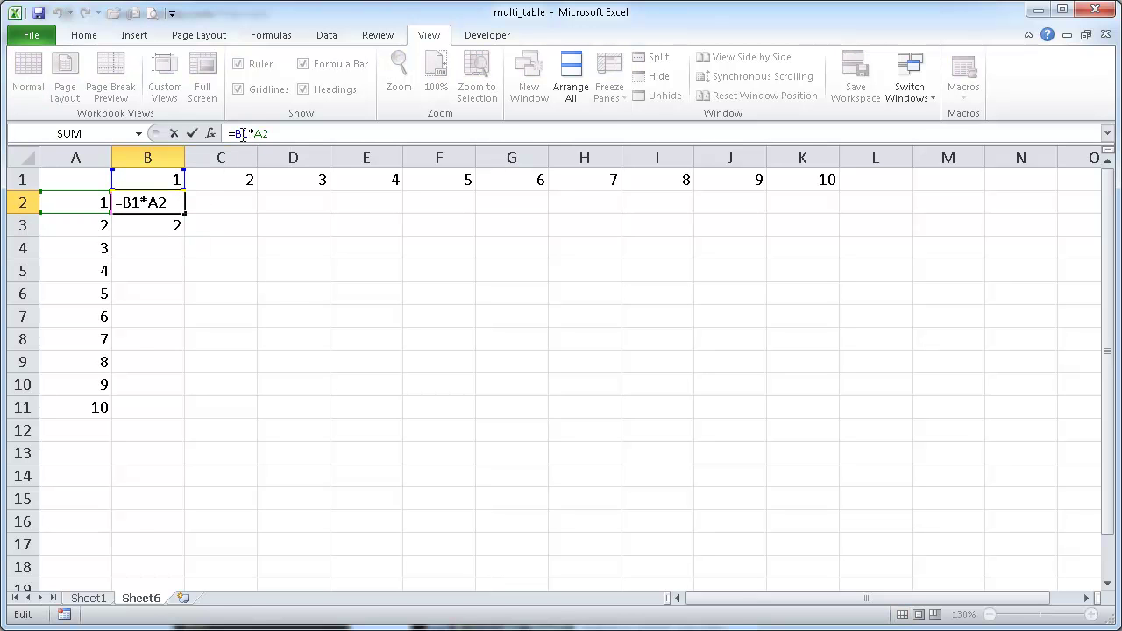
key("F4")
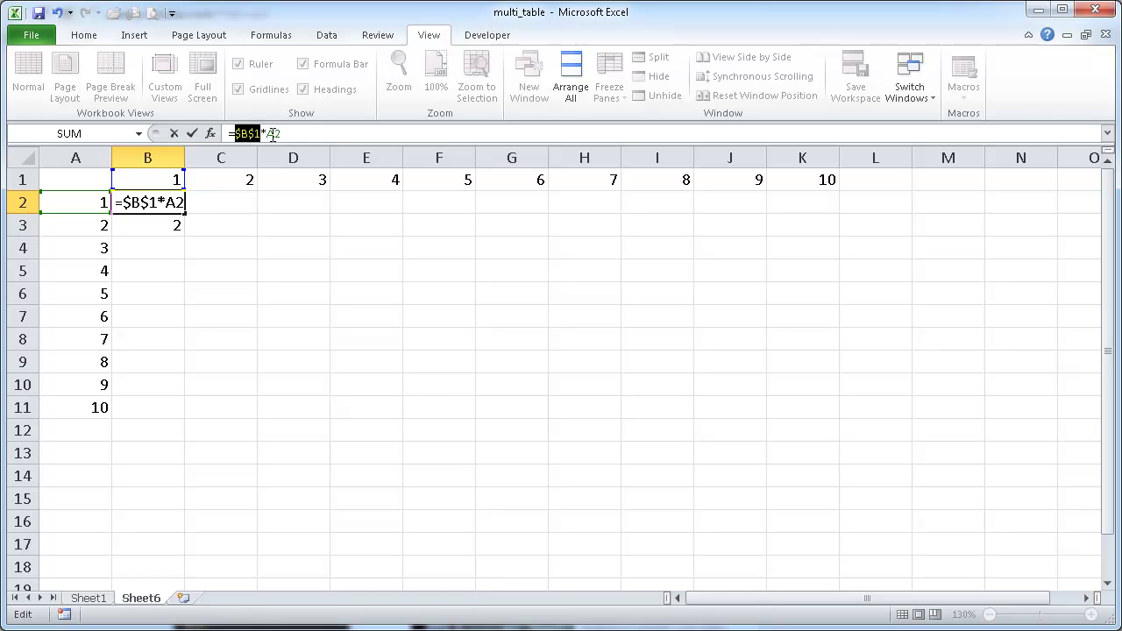
left_click(273, 131)
key("F4")
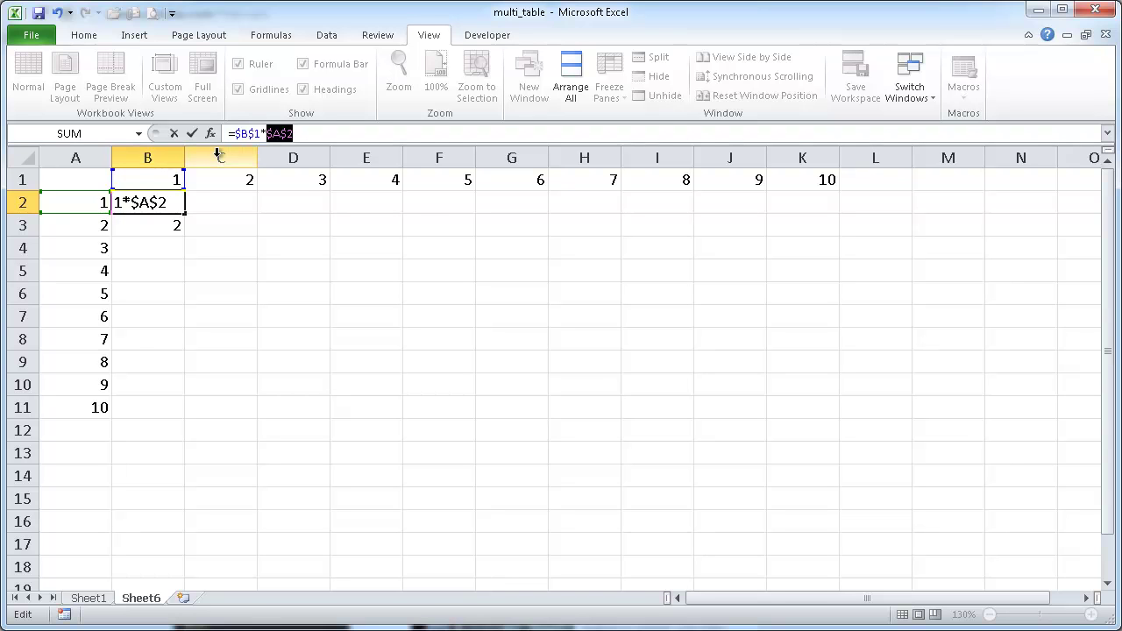
key("ctrl+Return")
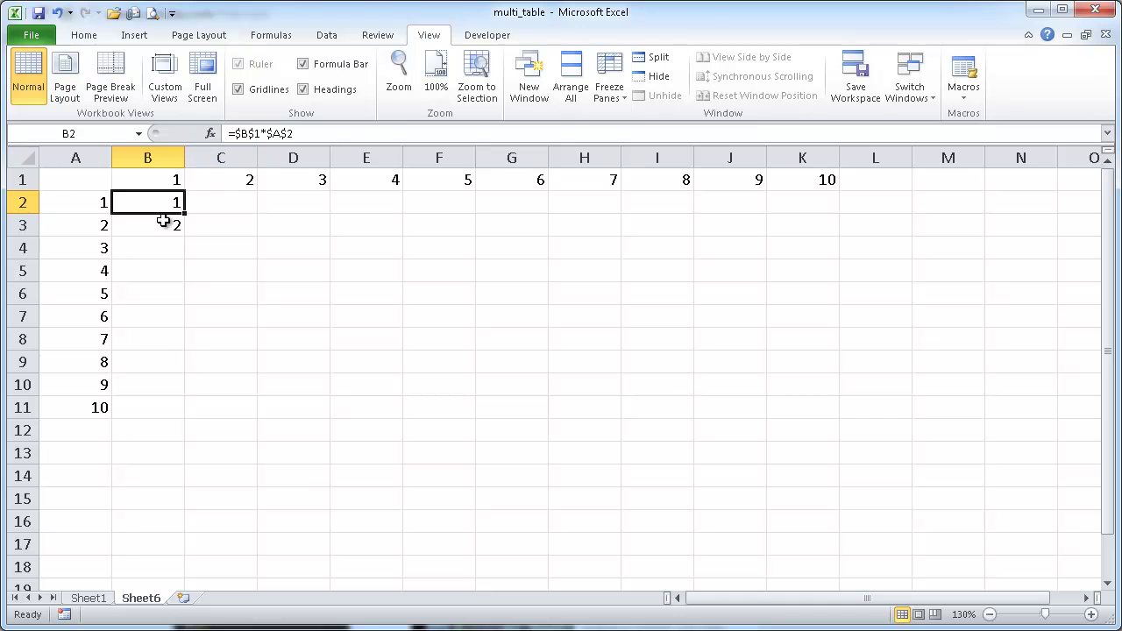
Step: Copy B2 into B3, check the result, then delete B3's contents
left_click_drag(183, 214, 180, 228)
left_click(167, 226)
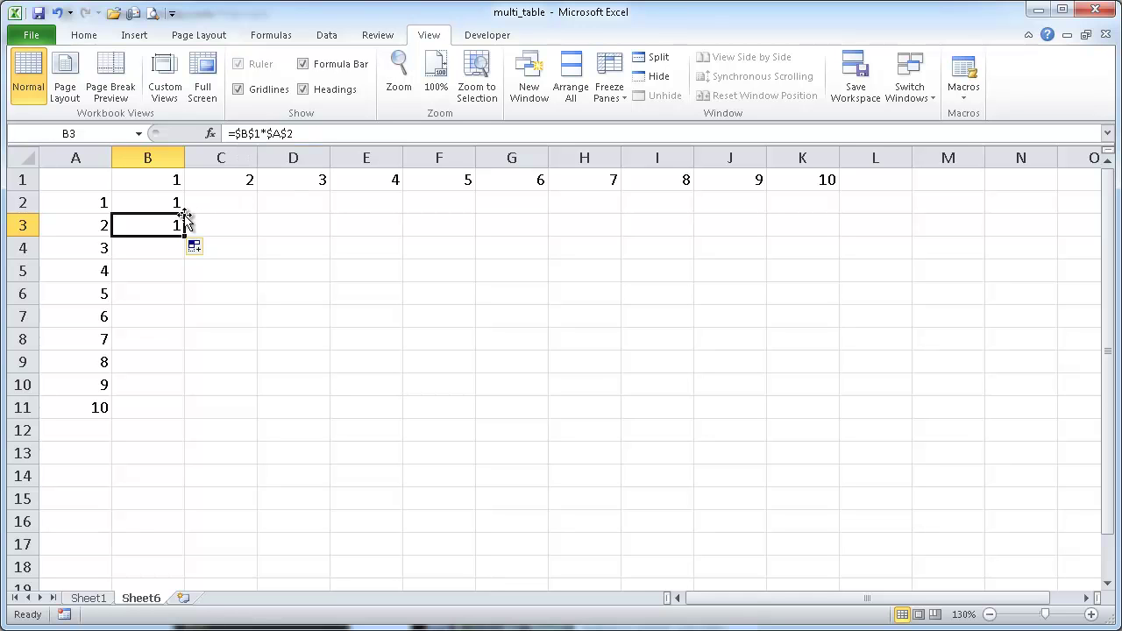
key("Delete")
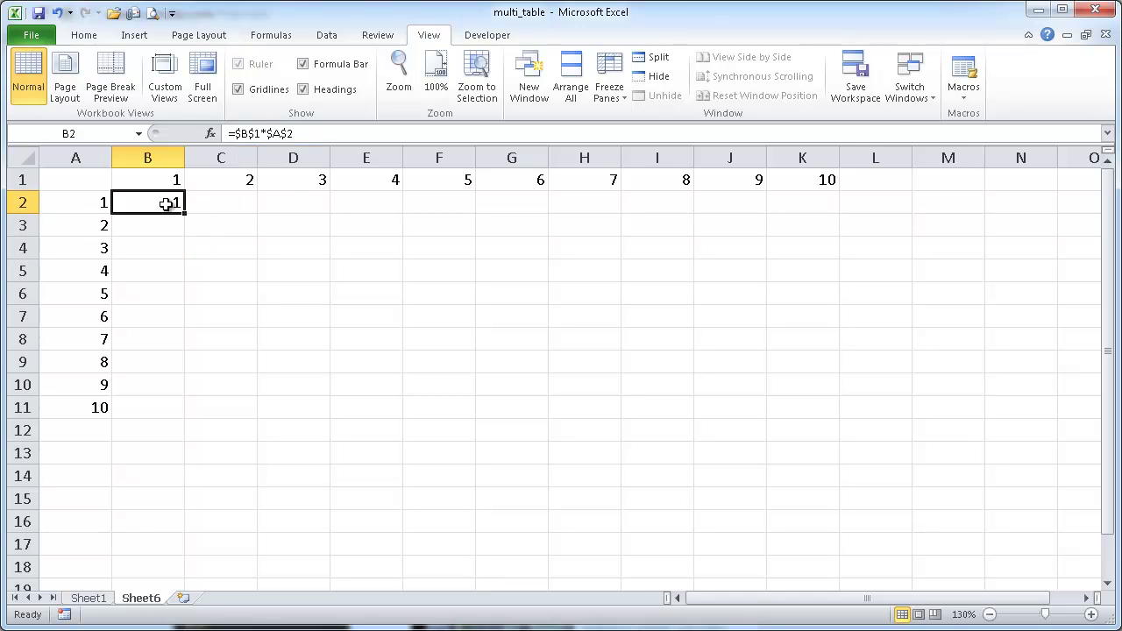
Step: Toggle B2's references with F4 to get =B$1*$A2
left_click(250, 131)
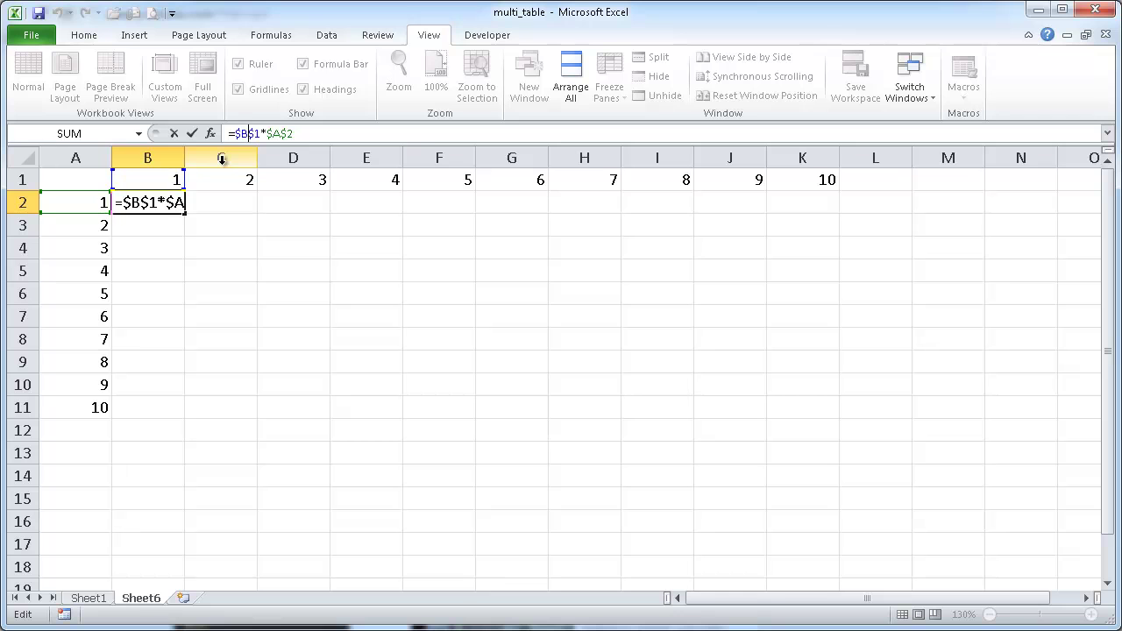
key("F4")
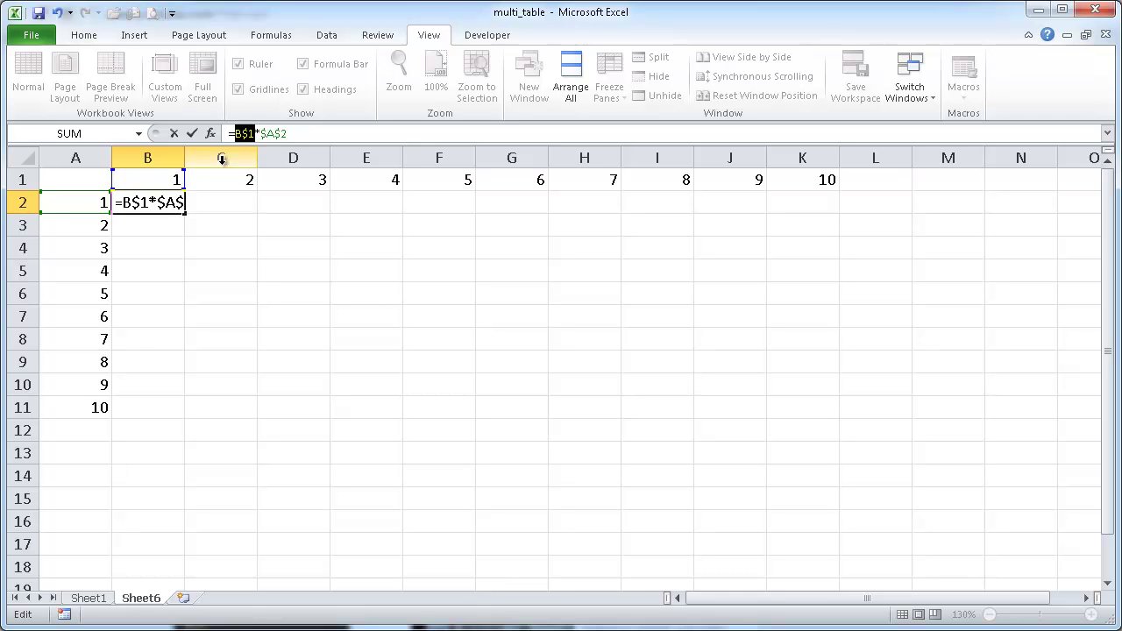
left_click(277, 134)
key("F4")
key("F4")
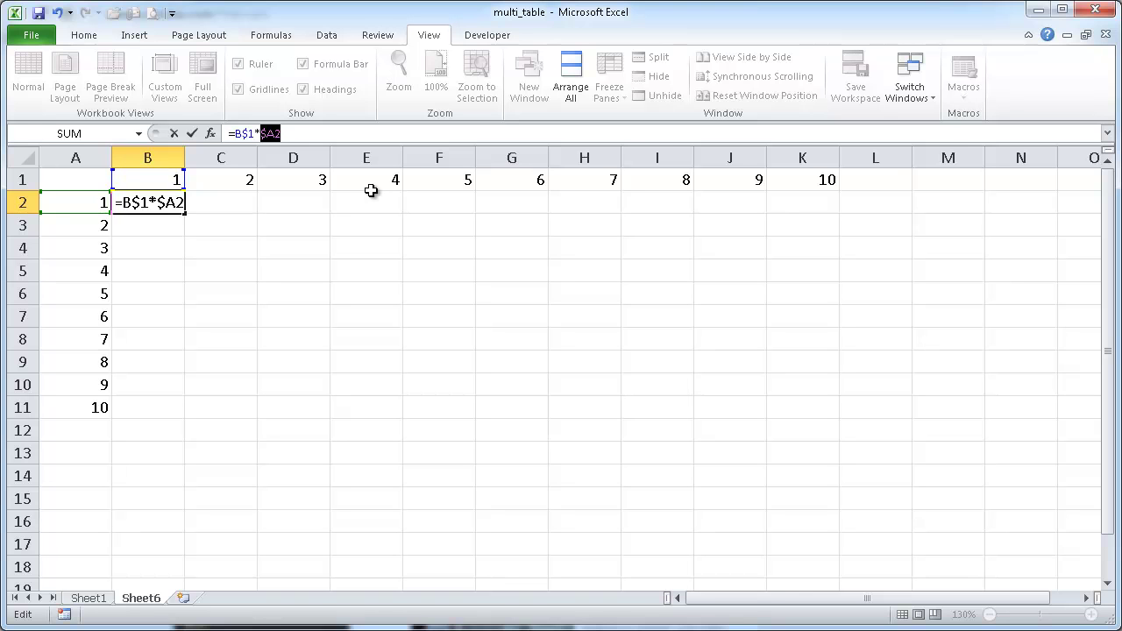
key("ctrl+Return")
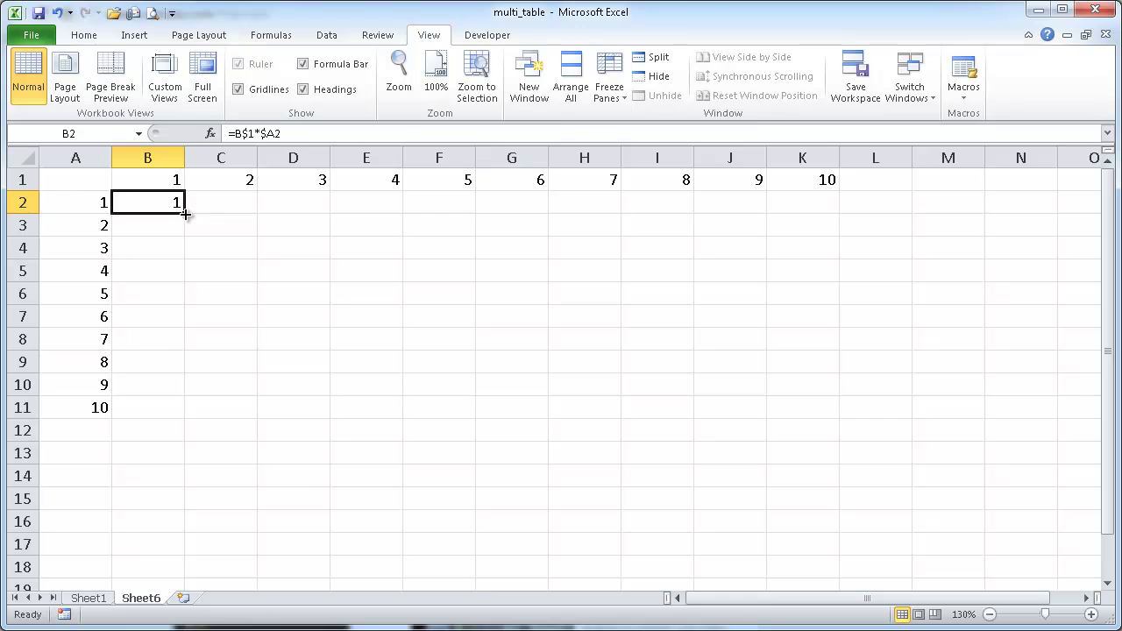
Step: Fill B2's formula down to B11 and confirm B11 reads =B$1*$A11
left_click_drag(185, 214, 186, 414)
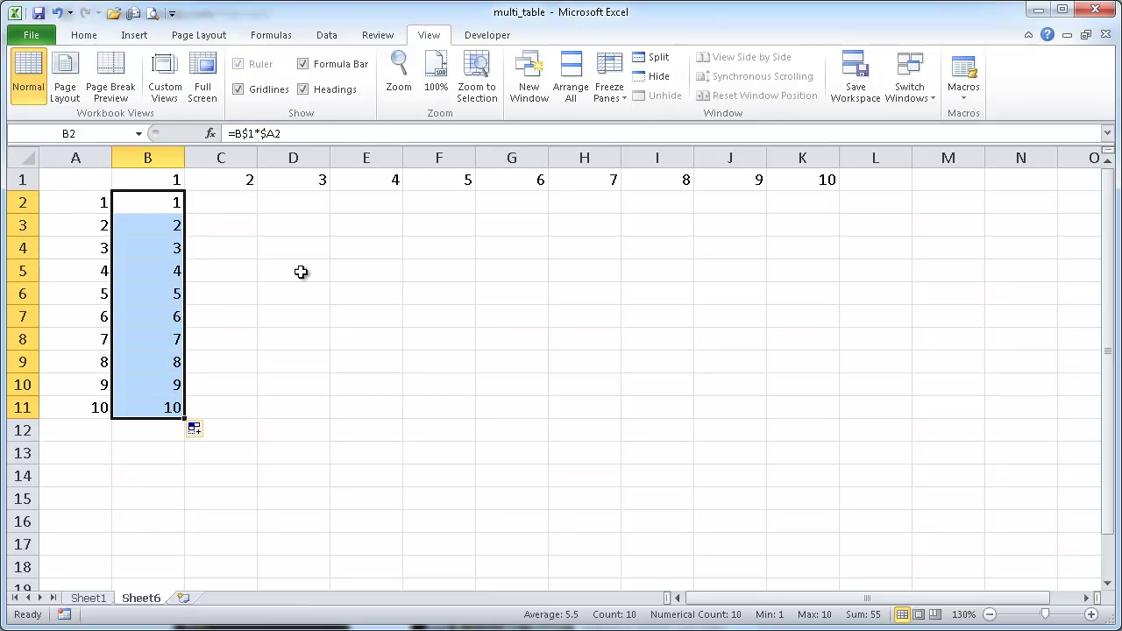
left_click(157, 409)
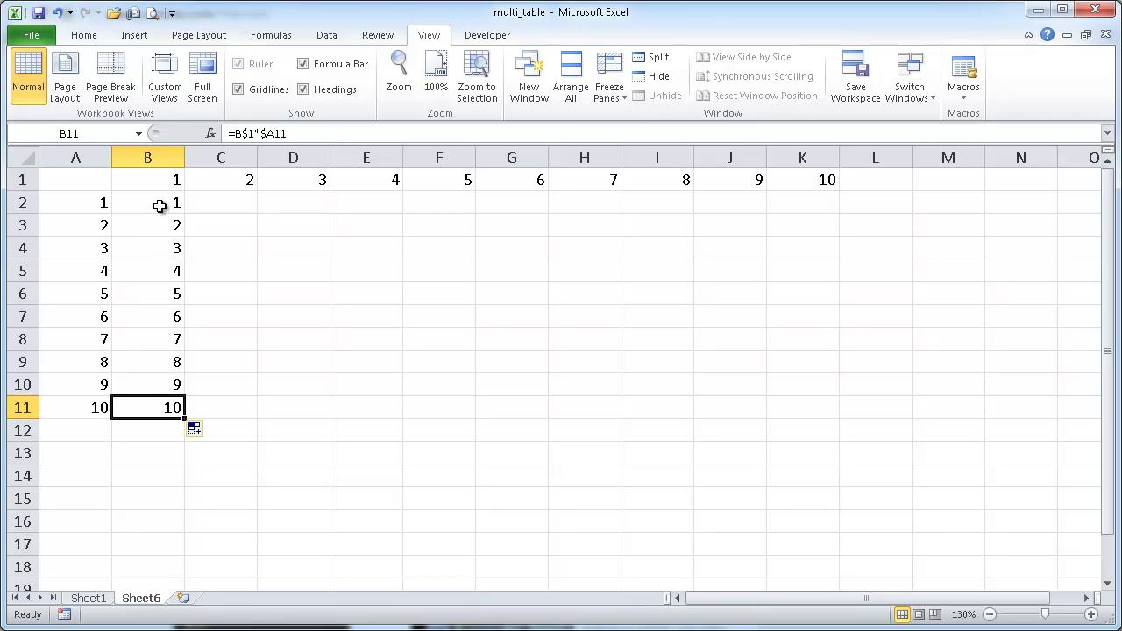
Step: Fill the B2:B11 formulas right through column K, checking C11's formula
left_click_drag(161, 208, 239, 424)
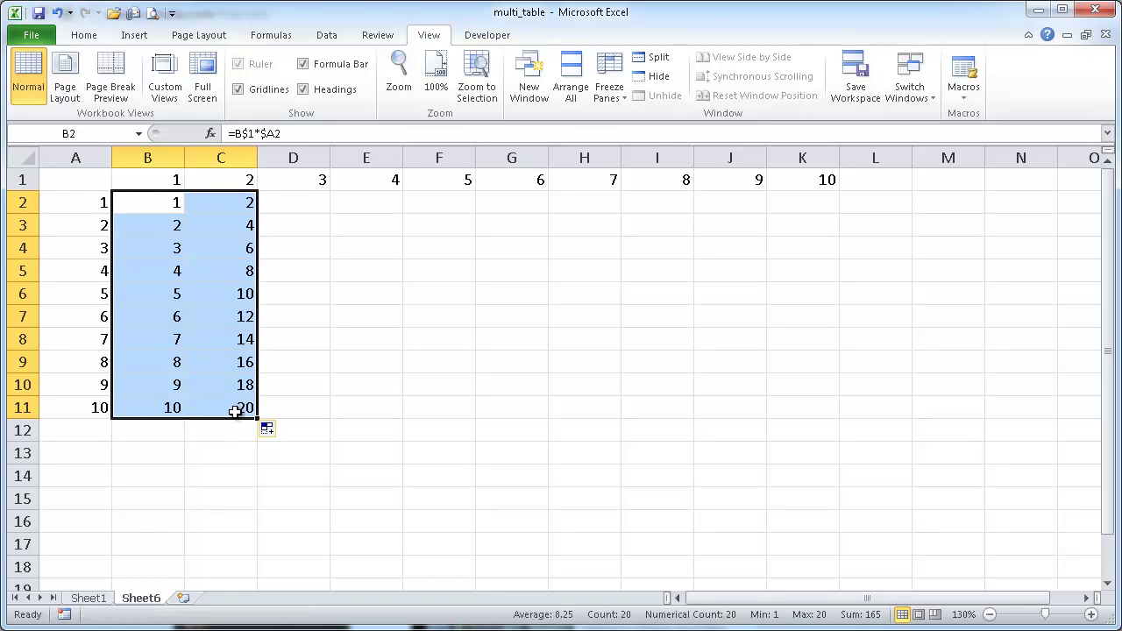
left_click(237, 408)
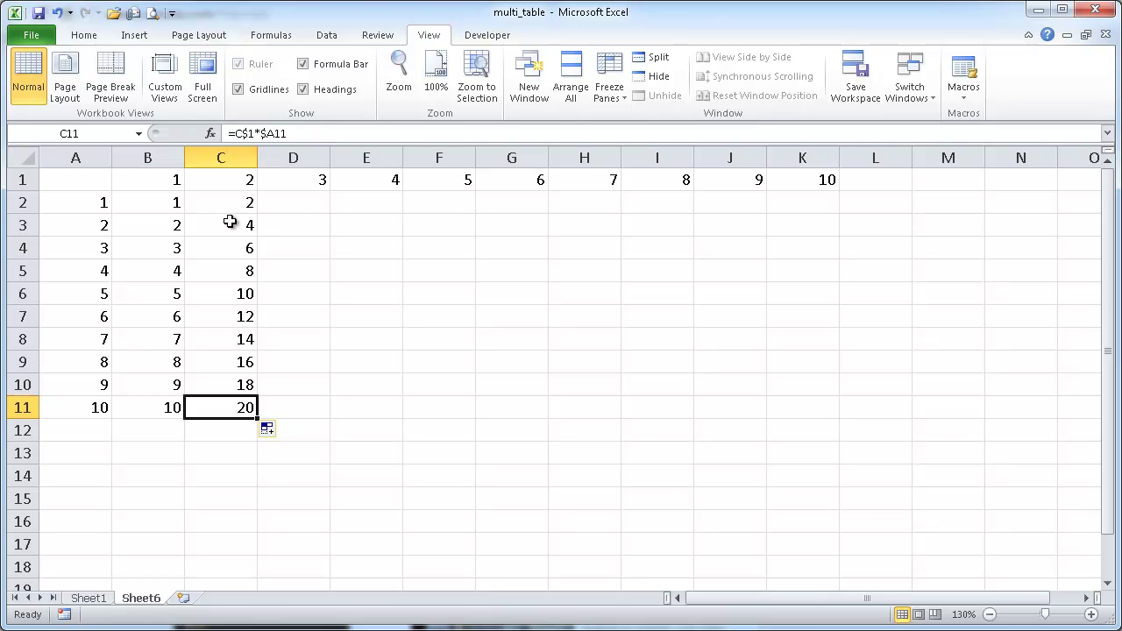
left_click_drag(165, 202, 815, 411)
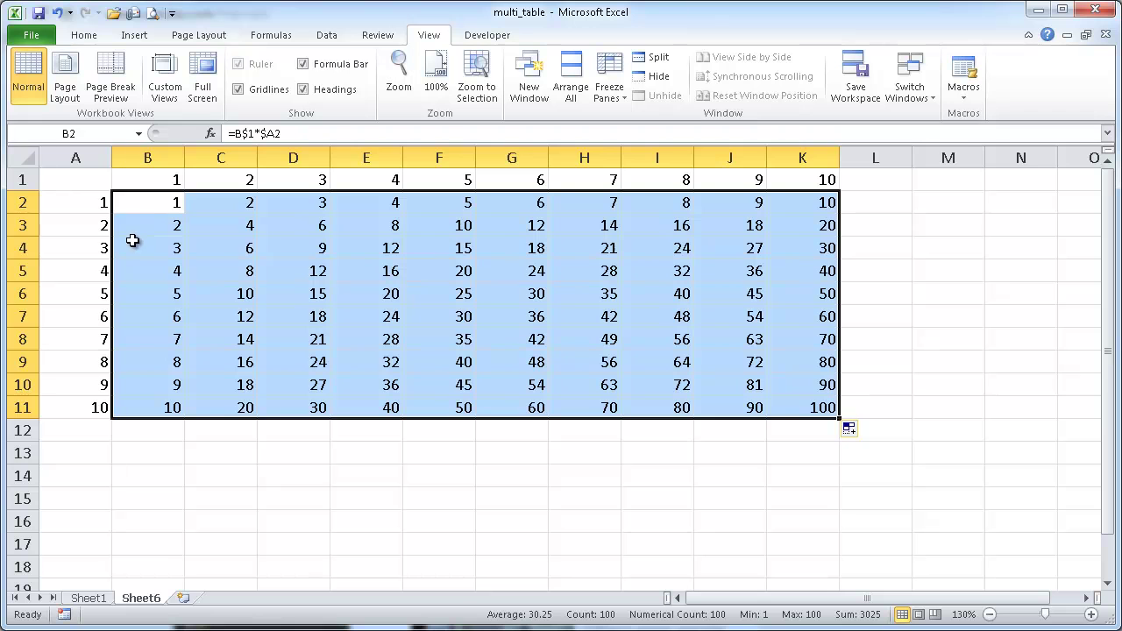
Step: Delete every product in B2:K11 and reselect the empty range
left_click_drag(160, 205, 772, 407)
key("Delete")
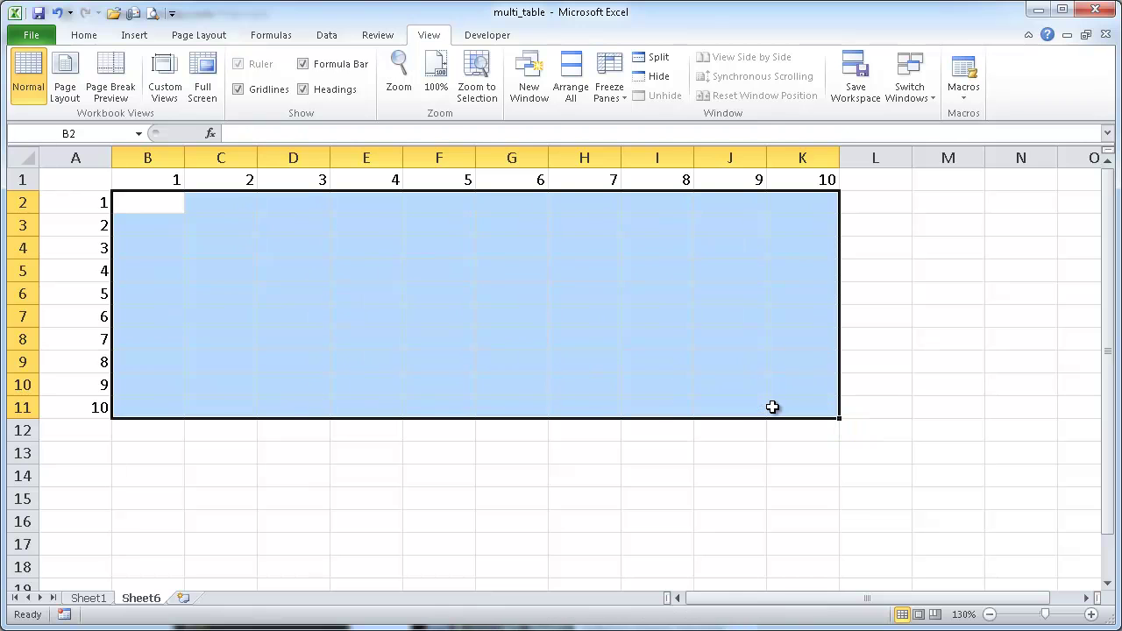
left_click(136, 203)
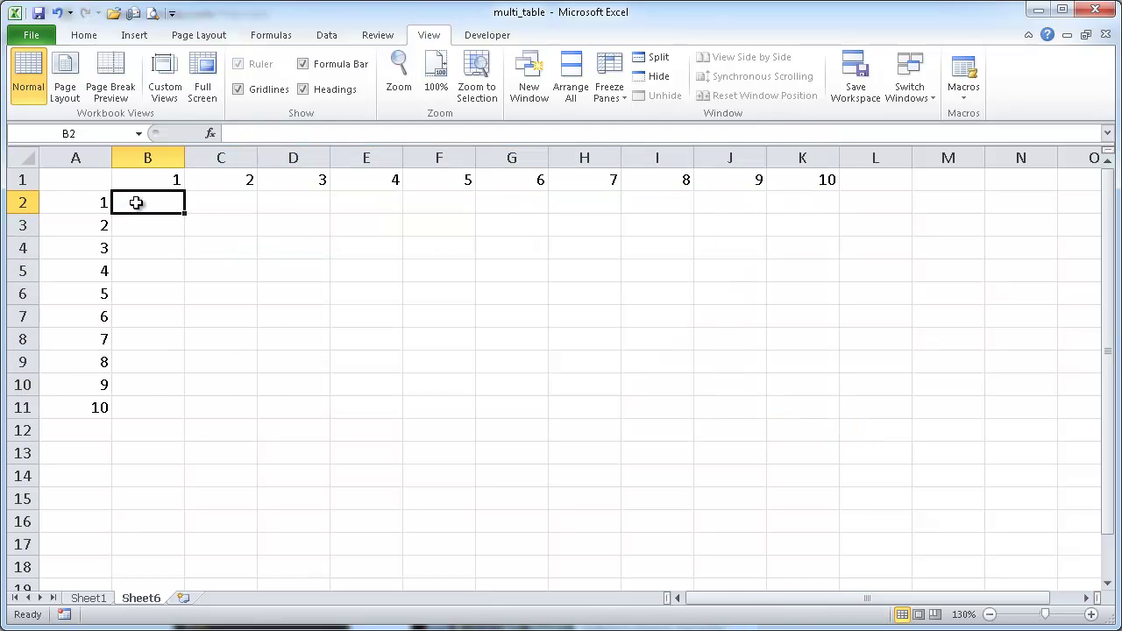
left_click_drag(136, 203, 769, 405)
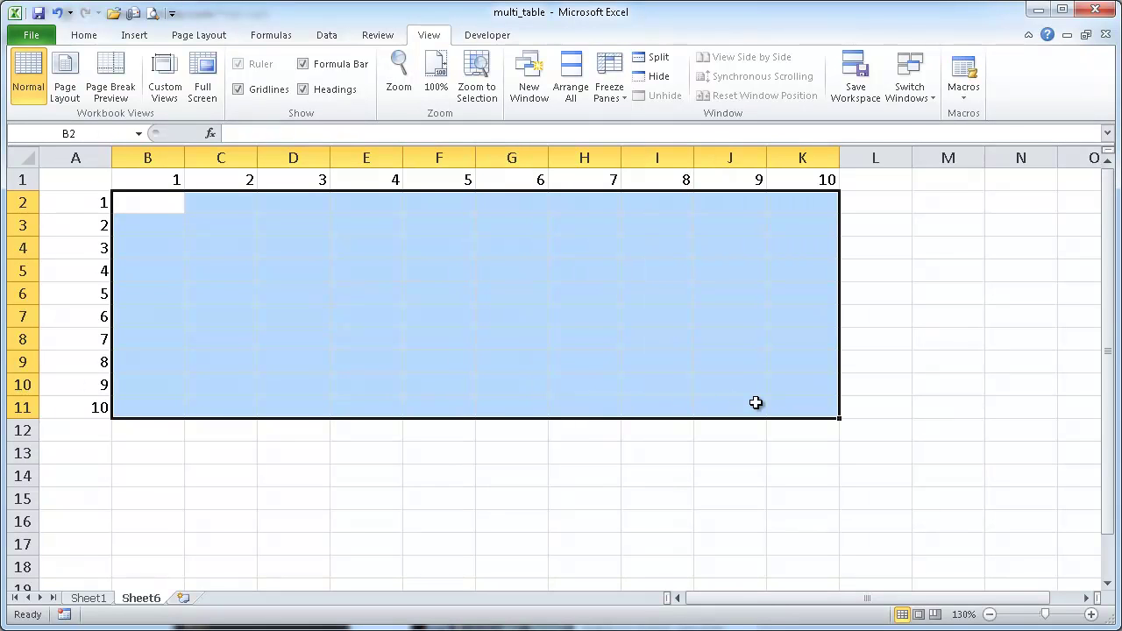
Step: Enter =B$1*$A2 into all of B2:K11 at once with Ctrl+Enter
type("=")
left_click(132, 179)
type("*")
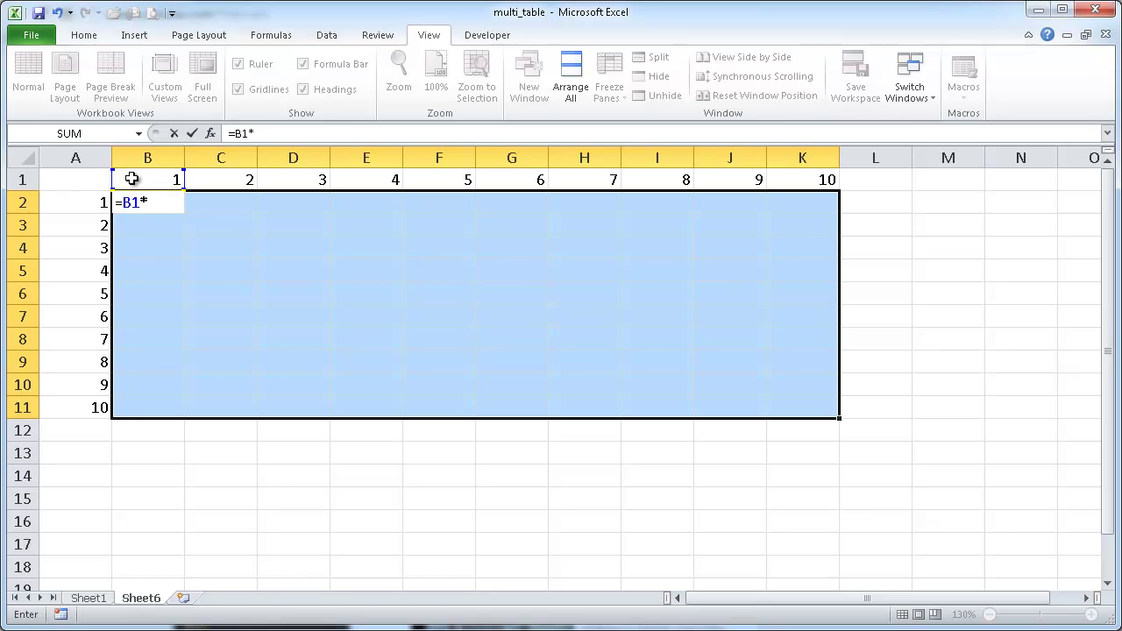
left_click(77, 201)
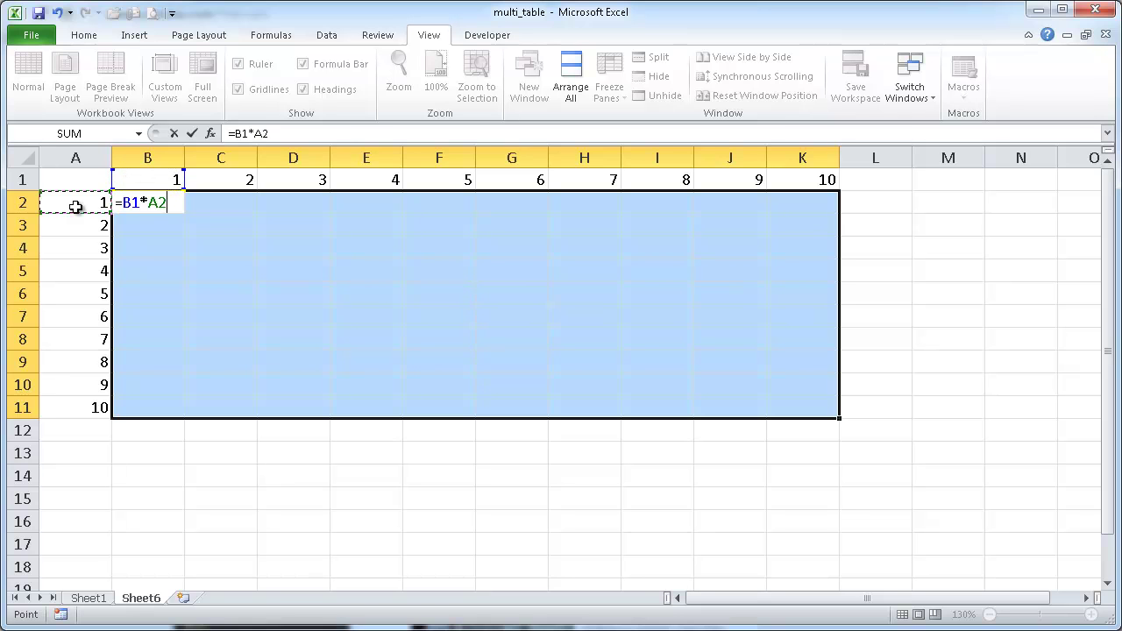
left_click(242, 133)
key("F4")
key("F4")
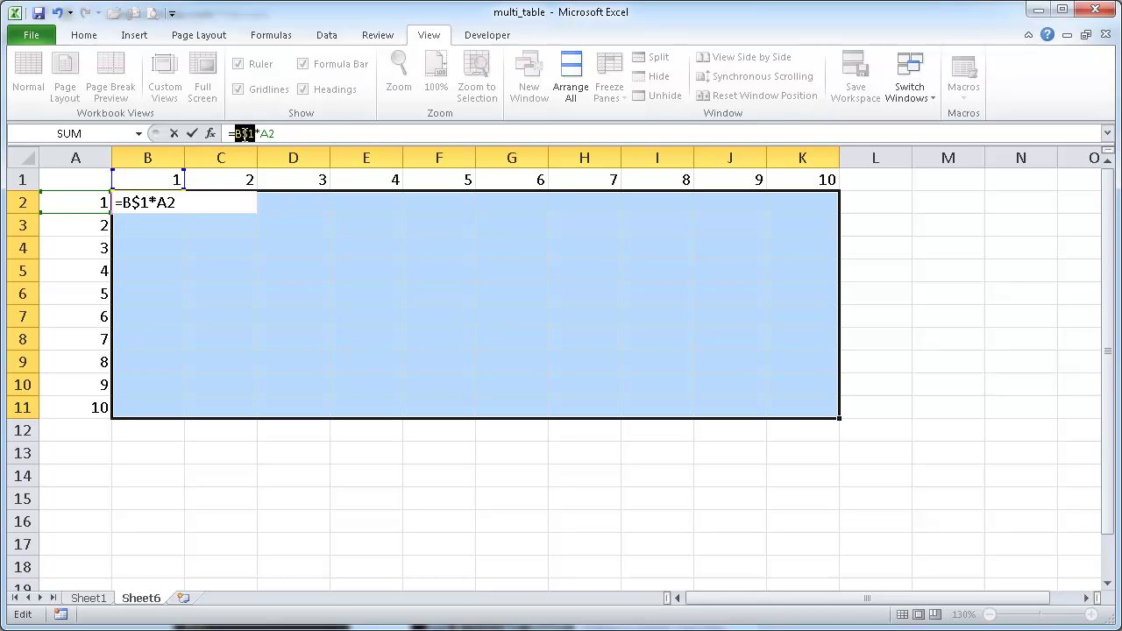
left_click(267, 132)
key("F4")
key("F4")
key("F4")
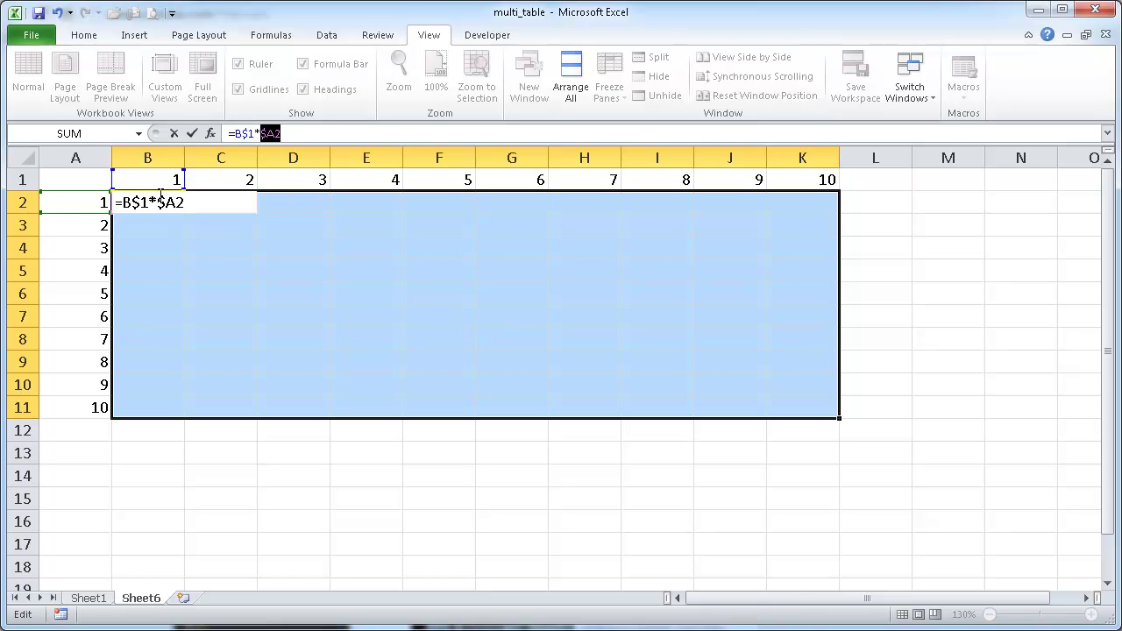
key("ctrl+Return")
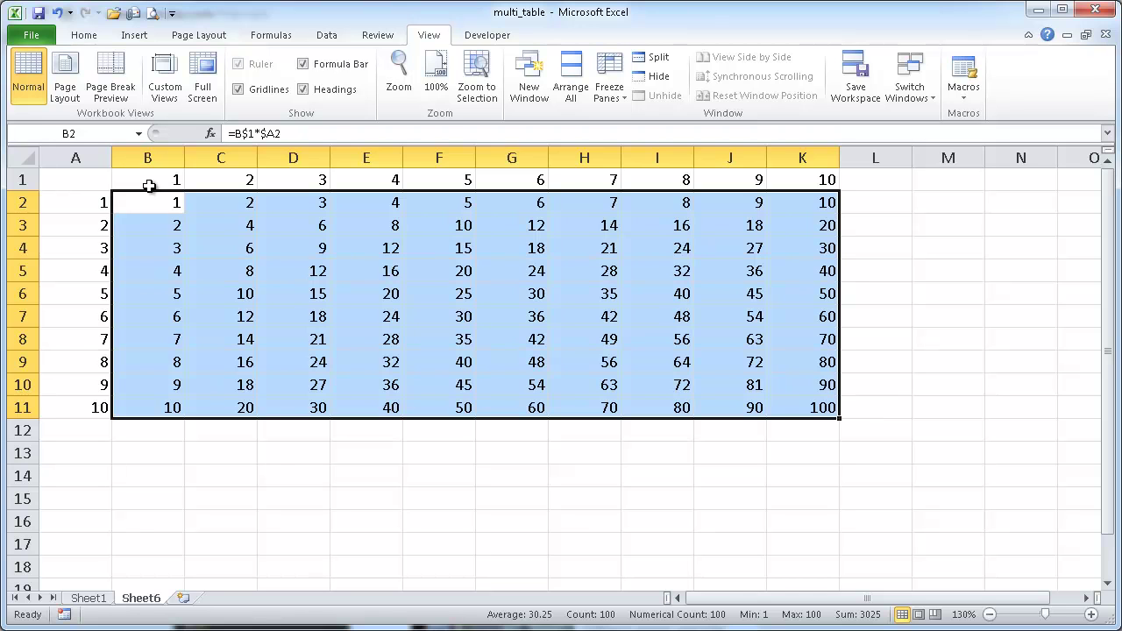
Step: Apply the Accent1 cell style to header ranges B1:K1 and A2:A11
left_click_drag(144, 180, 813, 180)
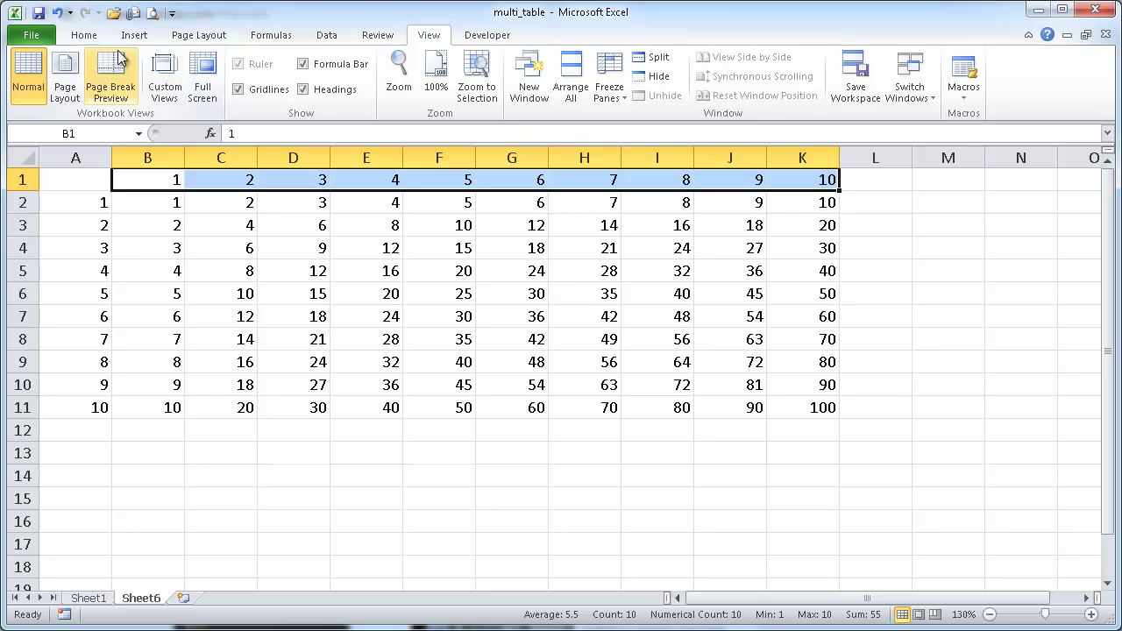
left_click(85, 35)
left_click(744, 93)
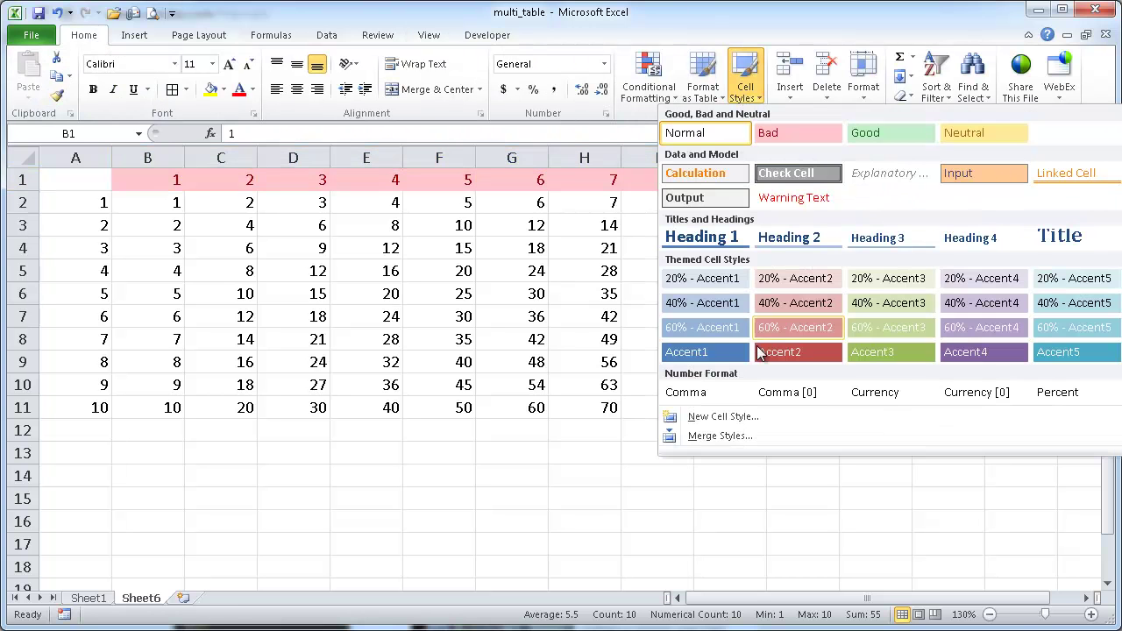
left_click(724, 352)
left_click(80, 204)
left_click_drag(76, 230, 76, 409)
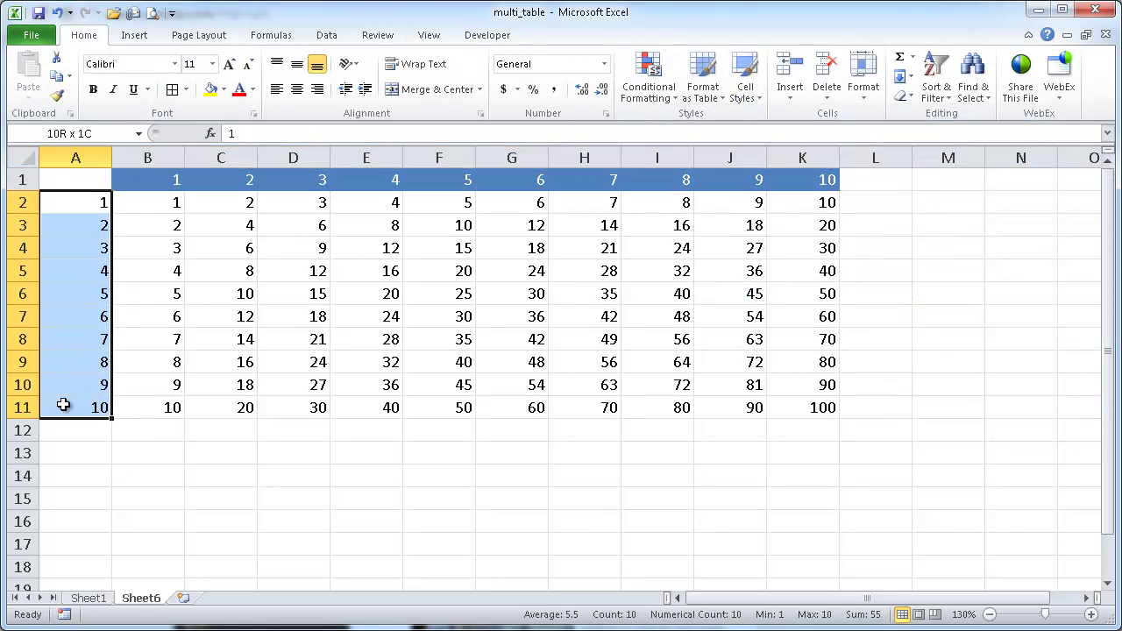
left_click(744, 89)
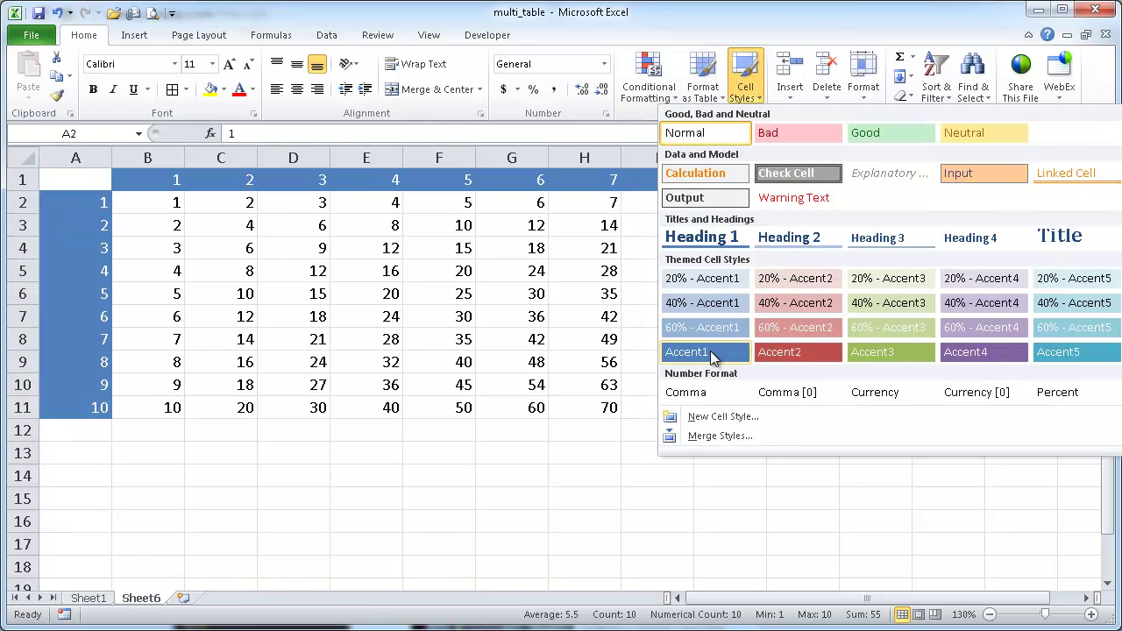
left_click(706, 351)
Step: Add All Borders to the table body B2:K11
left_click_drag(149, 204, 820, 409)
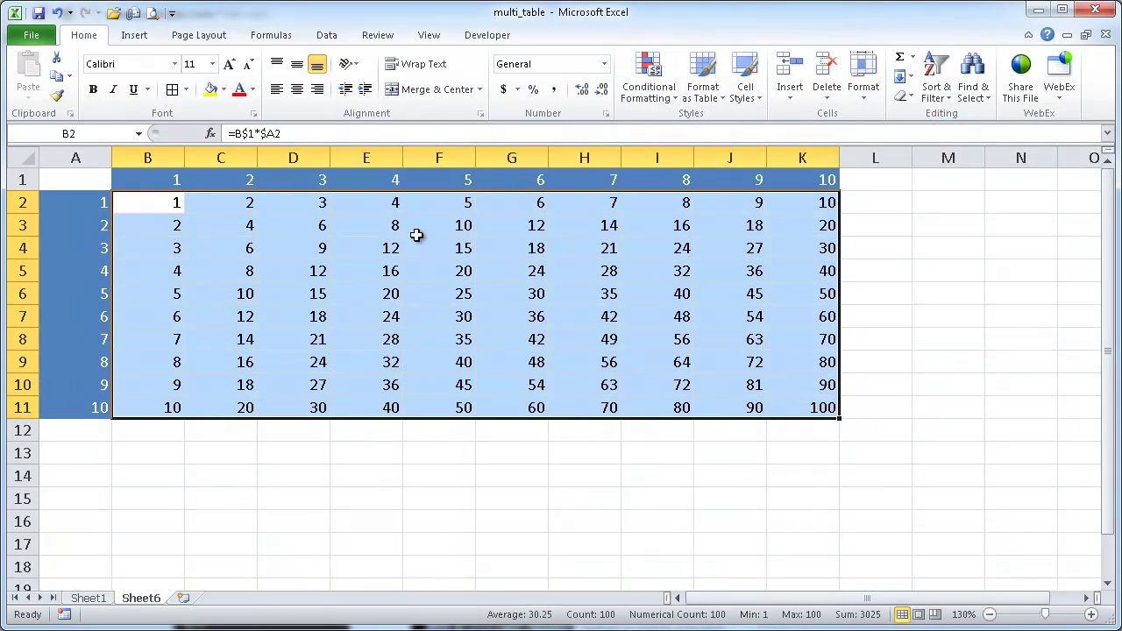
left_click(173, 91)
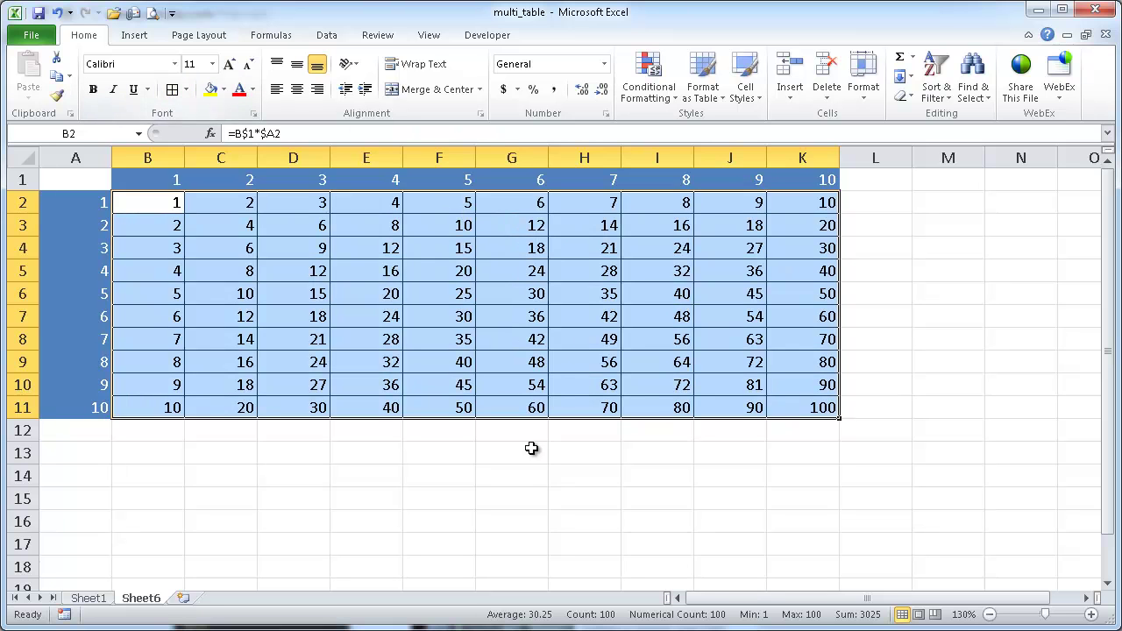
left_click(531, 496)
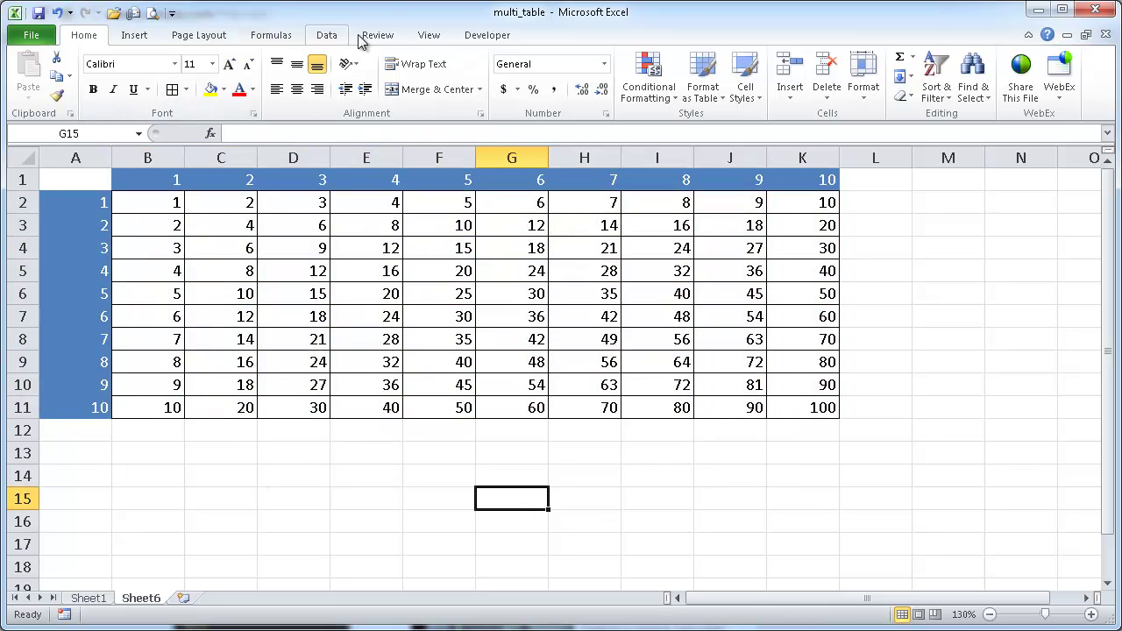
Step: Uncheck Gridlines on the View tab and review the finished A1:K11 table
left_click(428, 37)
left_click(239, 89)
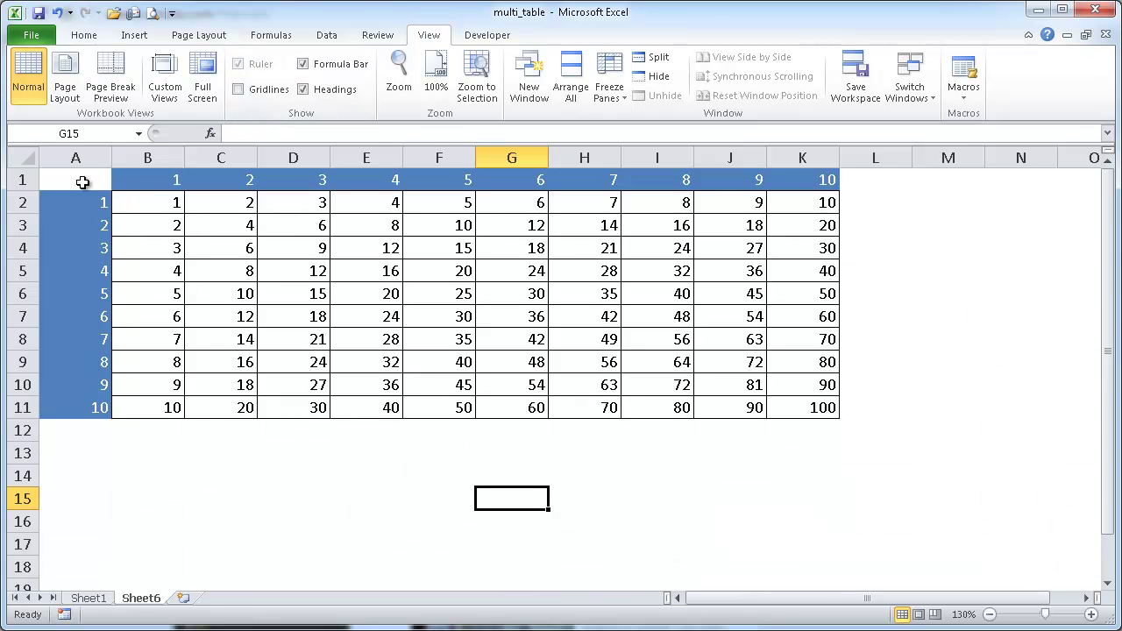
left_click_drag(87, 180, 773, 414)
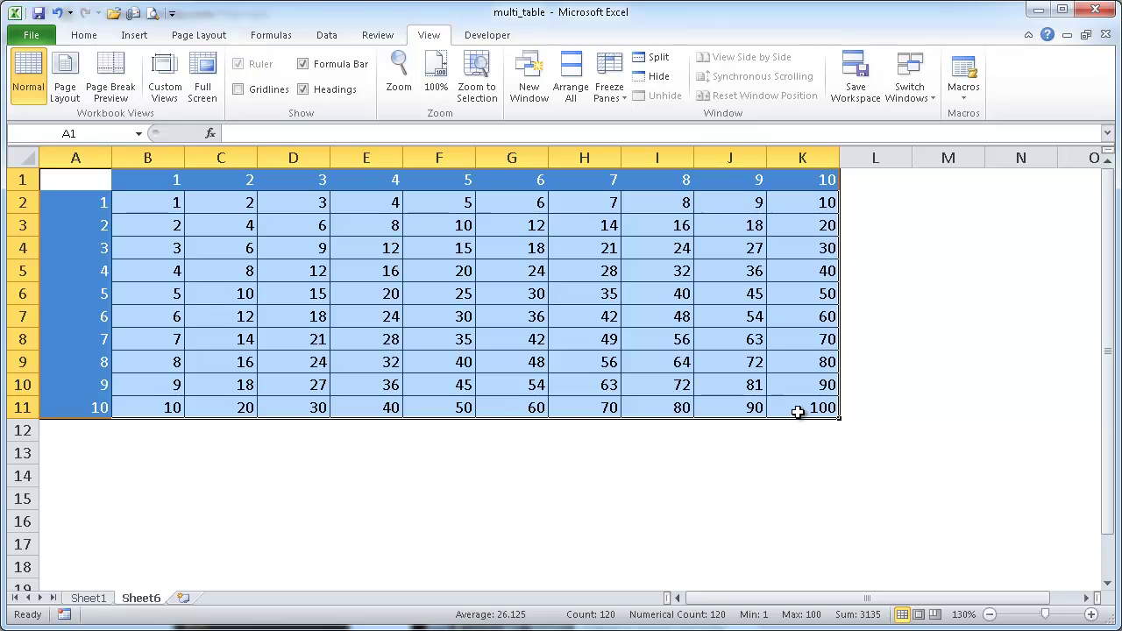
left_click(324, 503)
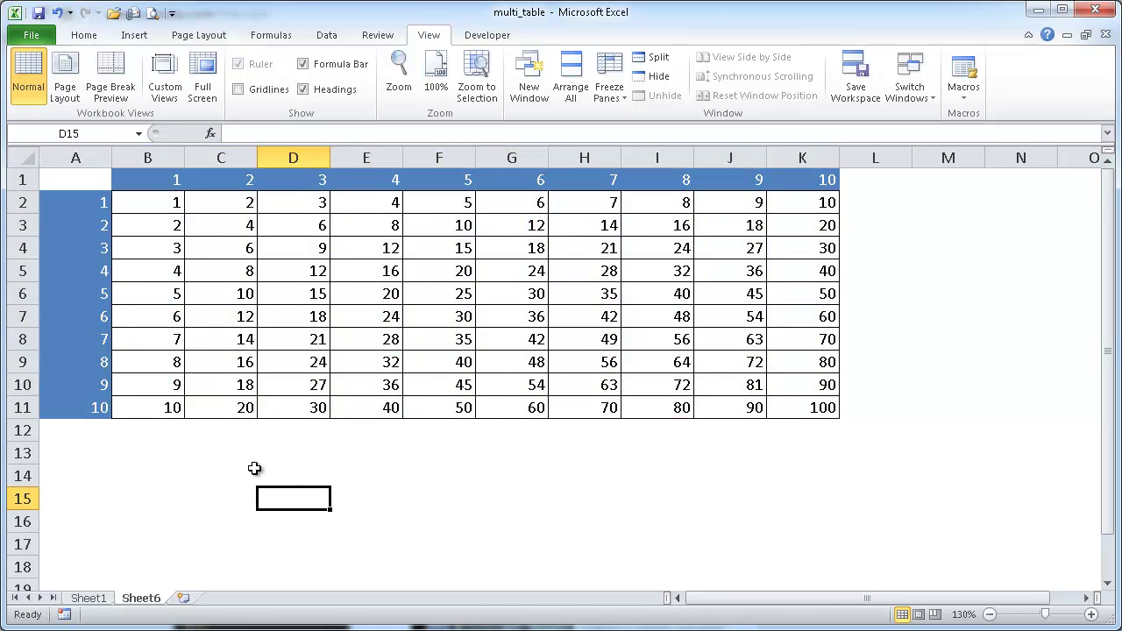